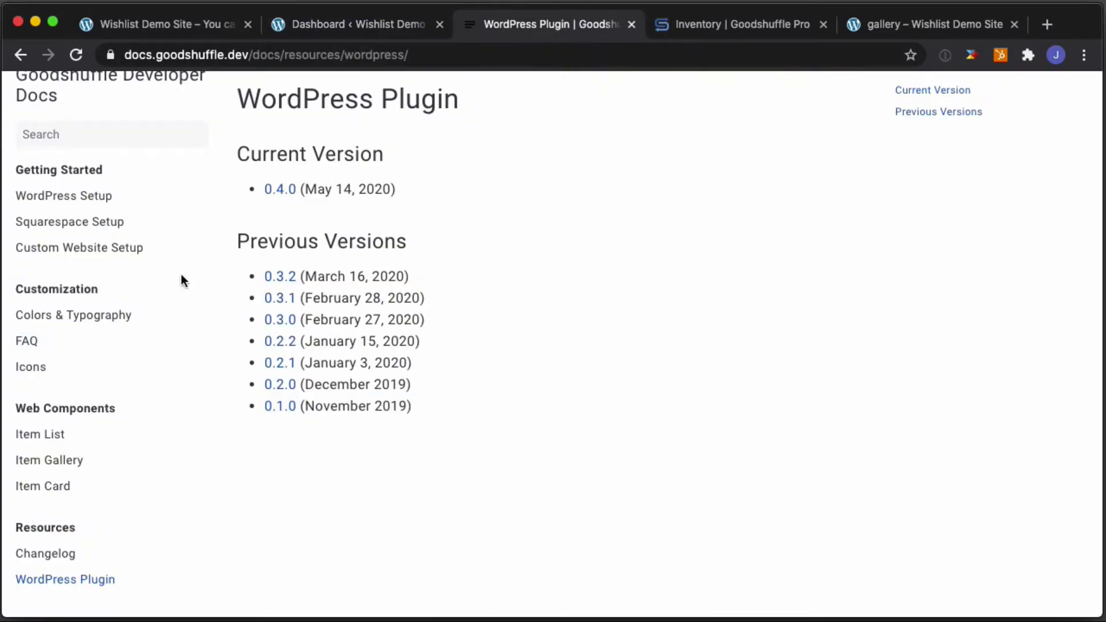
# Compare the Item List and Item Gallery web component pages in the developer docs
pyautogui.click(65, 436)
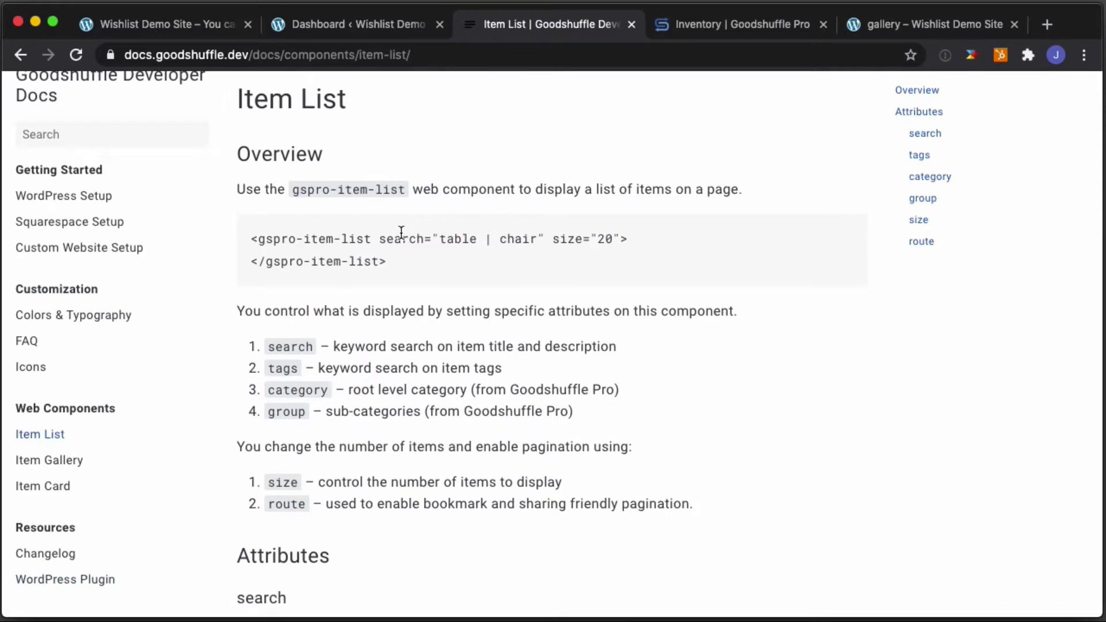
pyautogui.click(72, 463)
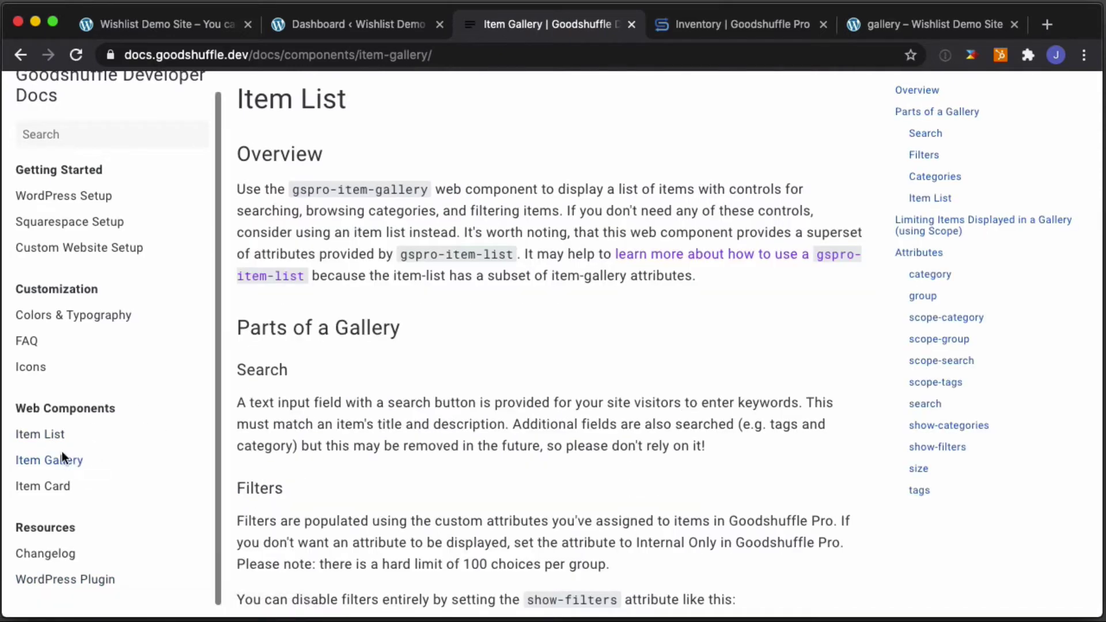
pyautogui.click(55, 440)
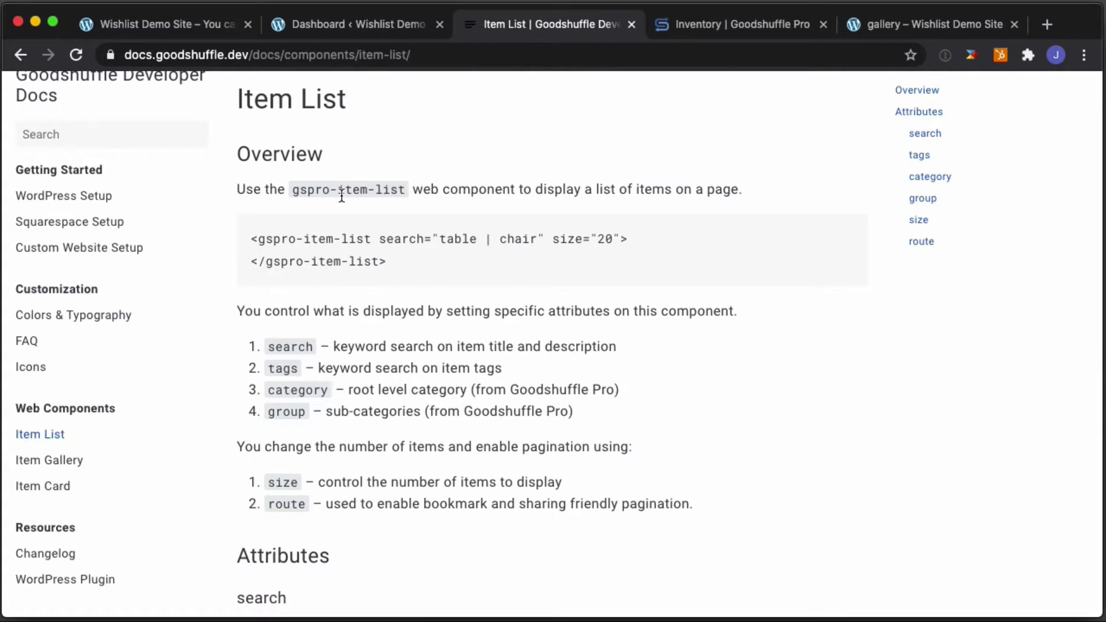
pyautogui.click(78, 461)
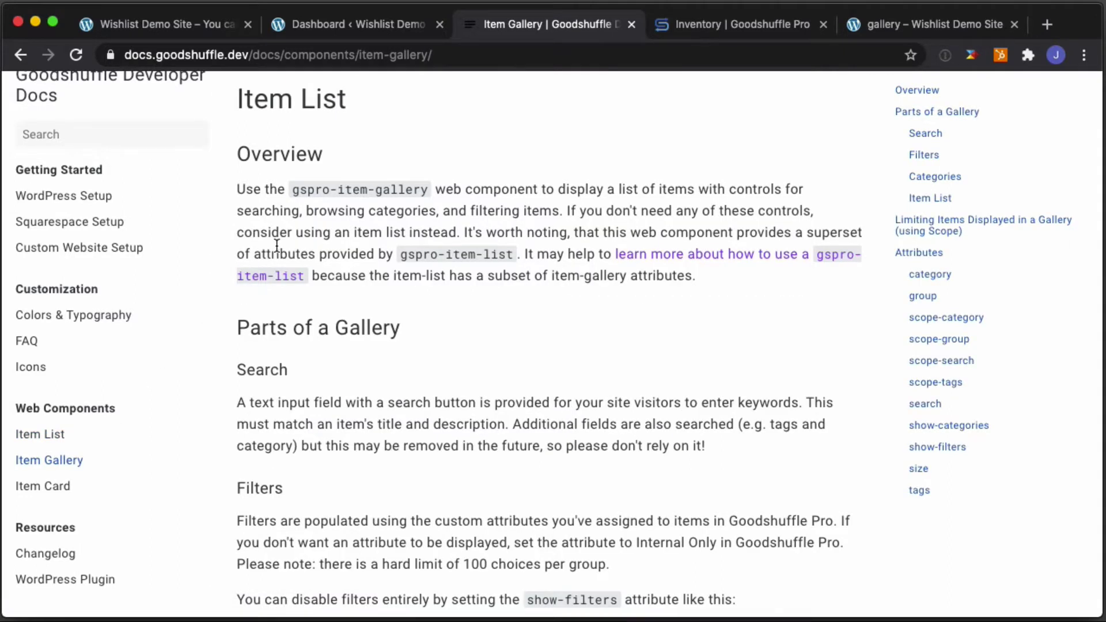
# Look over the demo site's existing gallery page, including its search, filters, category list and item cards
pyautogui.click(909, 26)
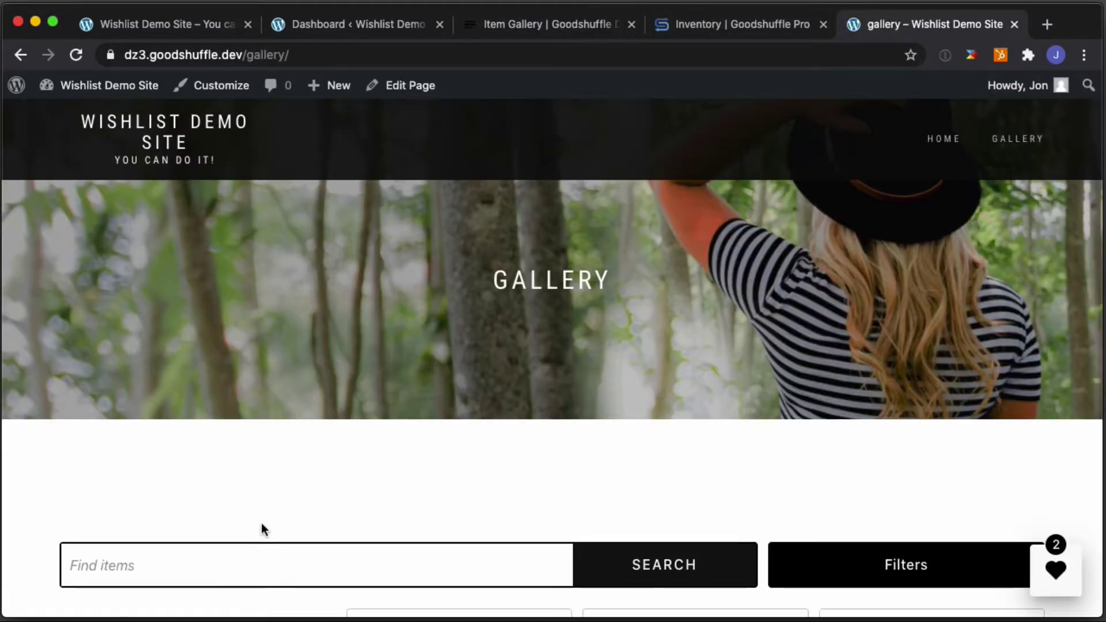
pyautogui.scroll(-6, 262, 461)
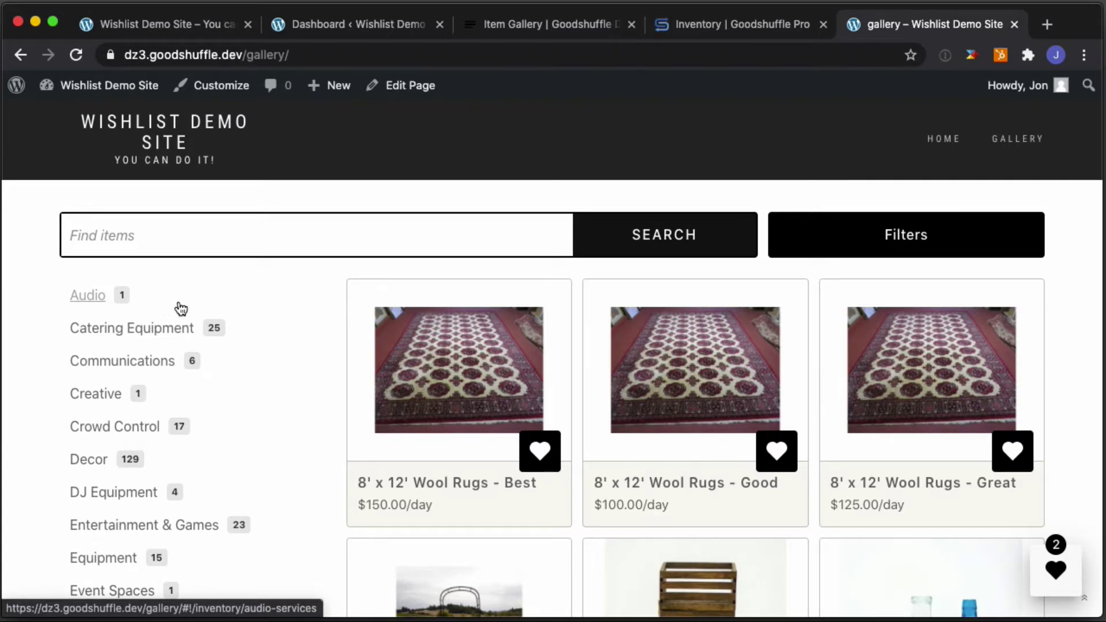
pyautogui.scroll(3, 177, 308)
pyautogui.scroll(3, 178, 302)
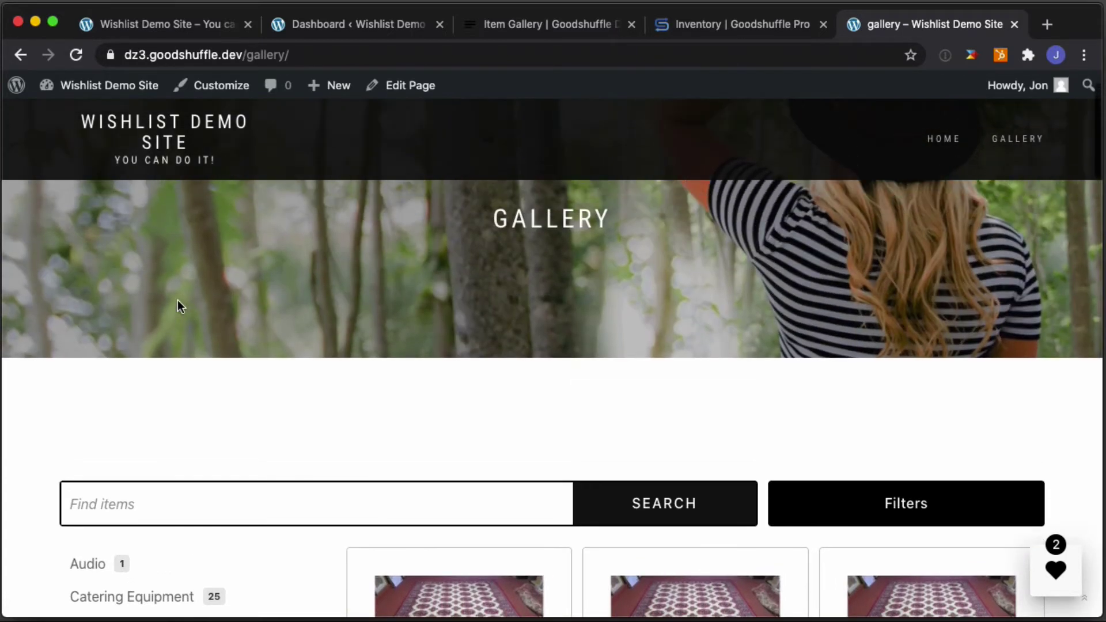
# Create a new page on the demo site and title it "Luxury"
pyautogui.moveTo(340, 99)
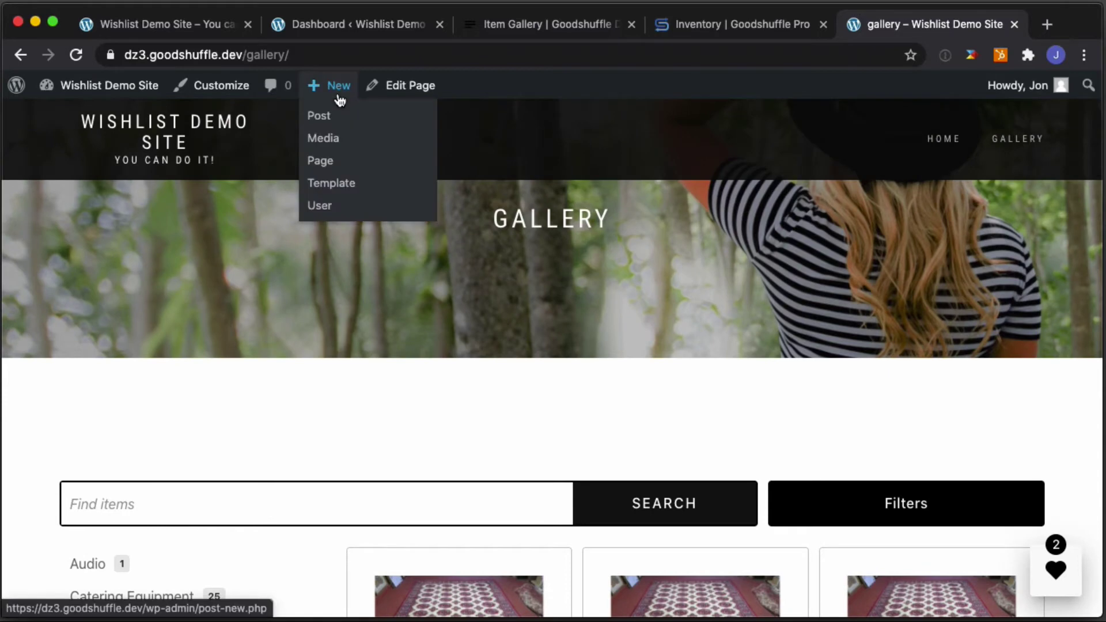
pyautogui.click(323, 169)
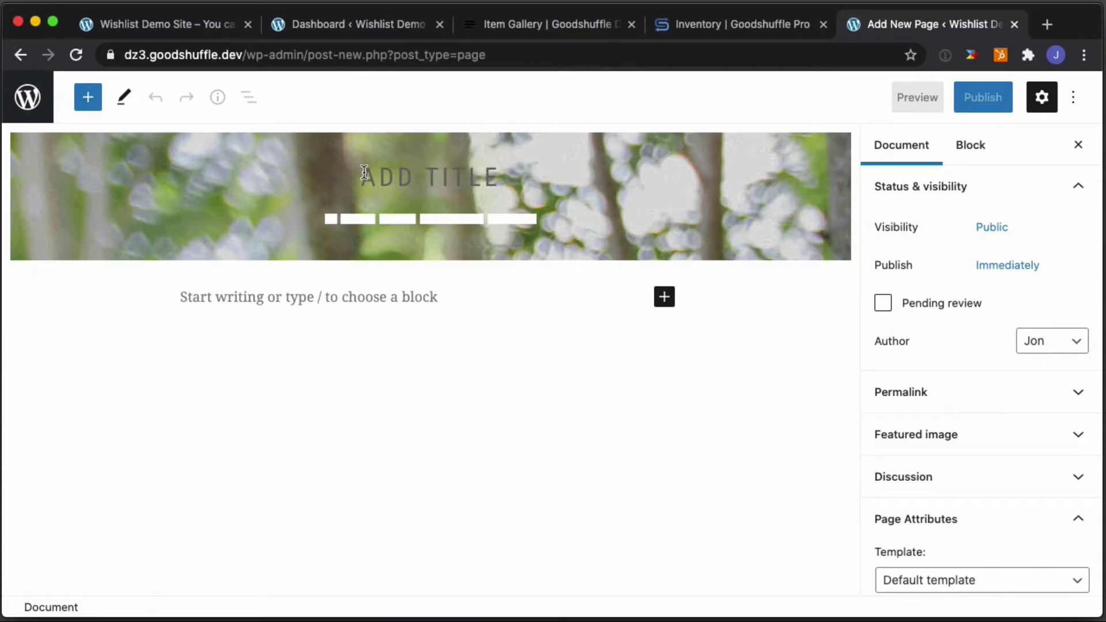
pyautogui.write('LUXURY')
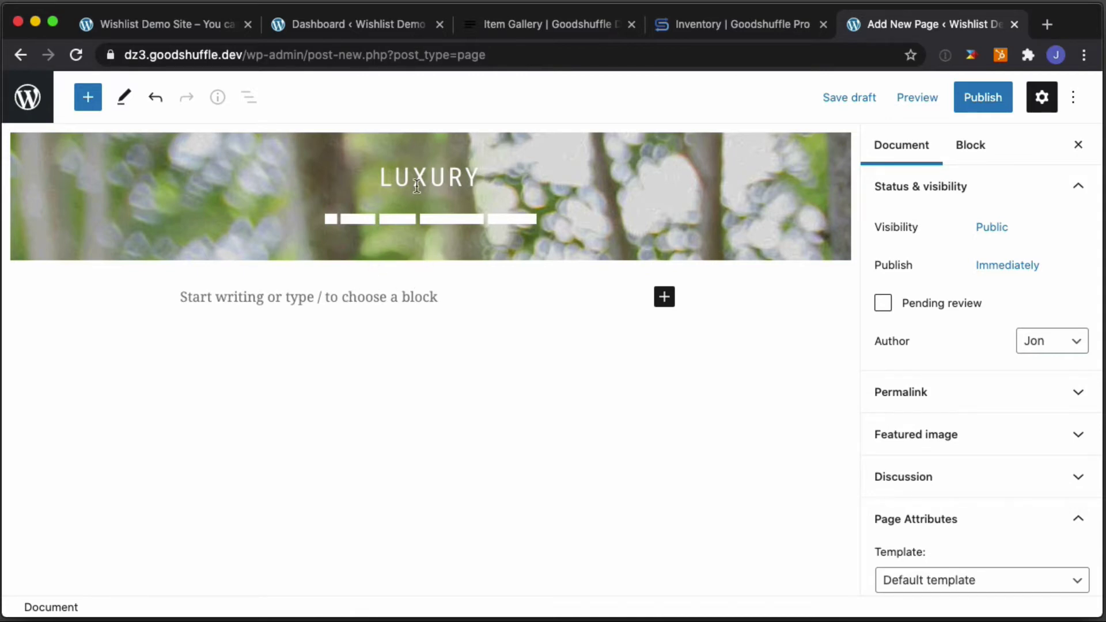
# Find the Custom HTML block by searching for "html" and insert it into the page body
pyautogui.click(417, 297)
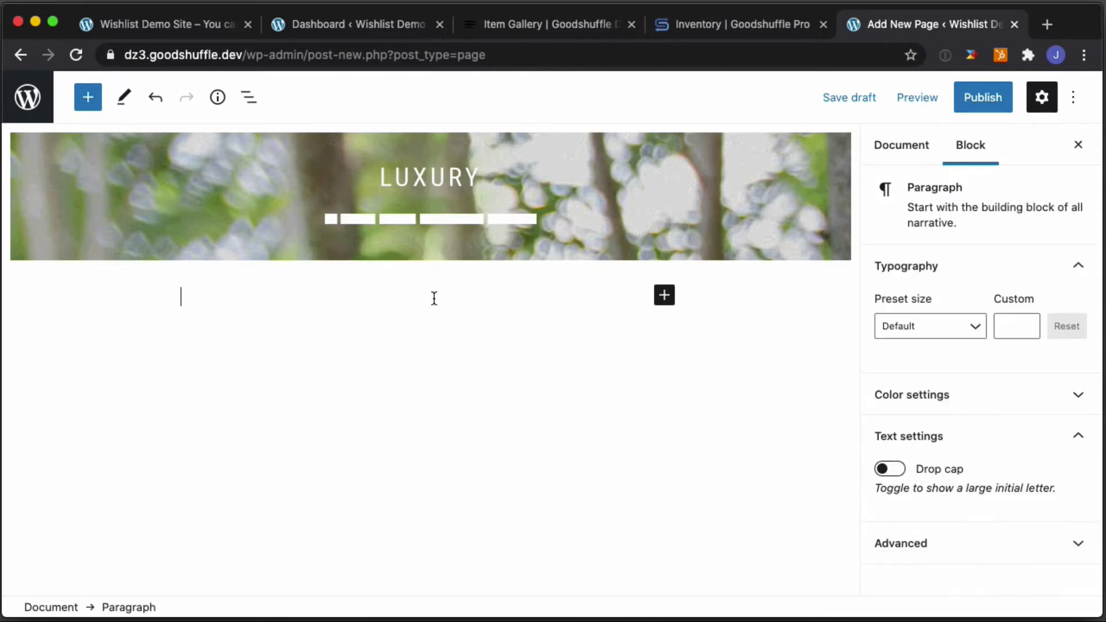
pyautogui.click(664, 296)
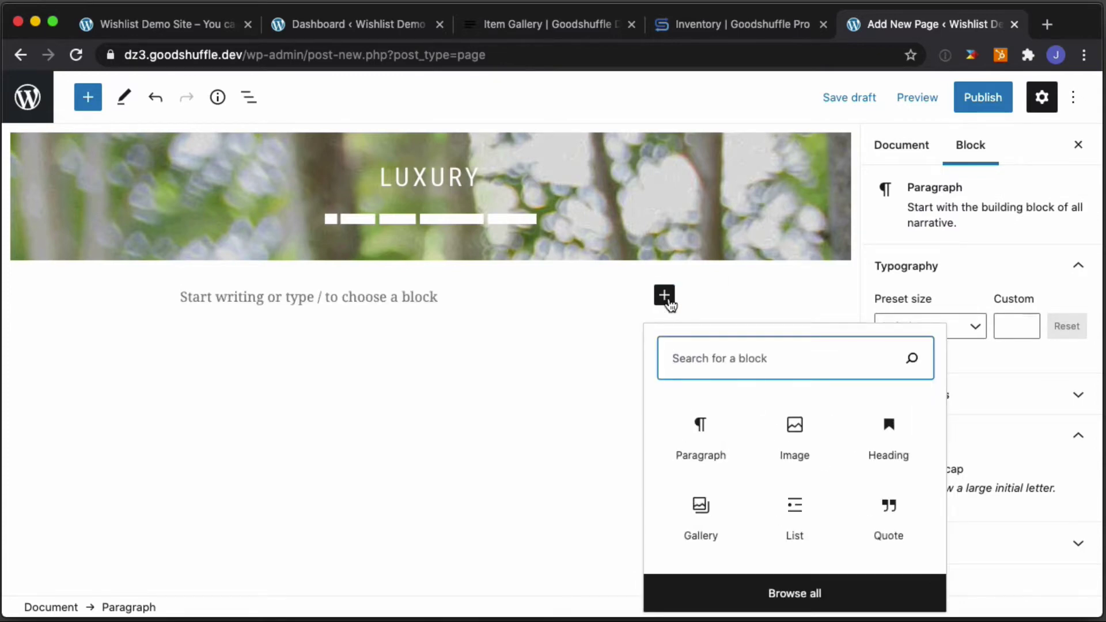
pyautogui.write('co')
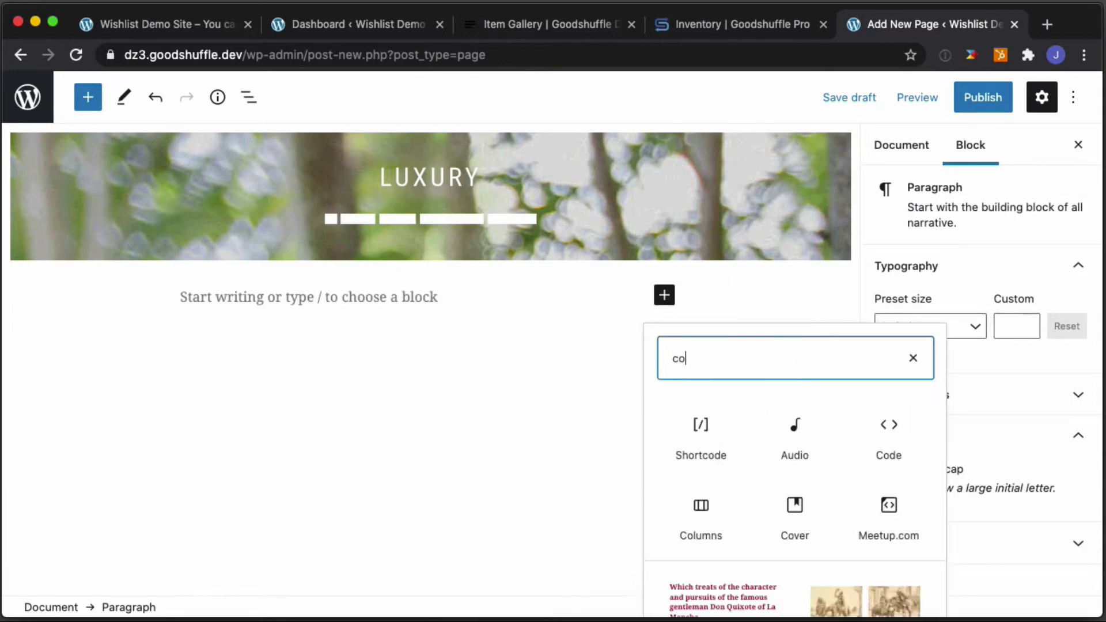
pyautogui.press('super+a')
pyautogui.write('html')
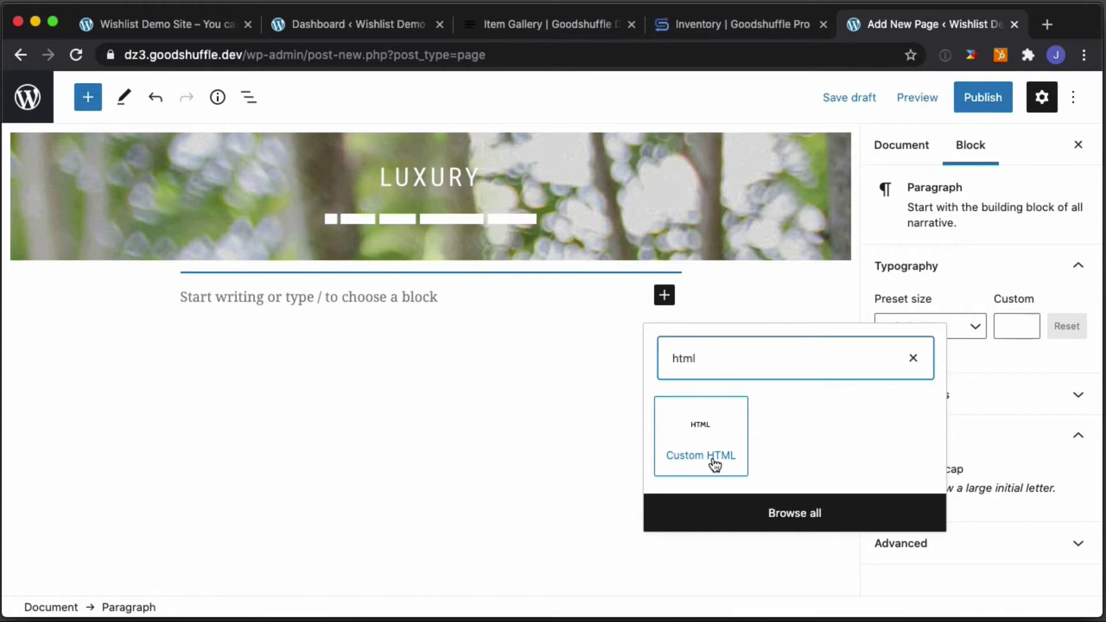
pyautogui.press('super+a')
pyautogui.write('code')
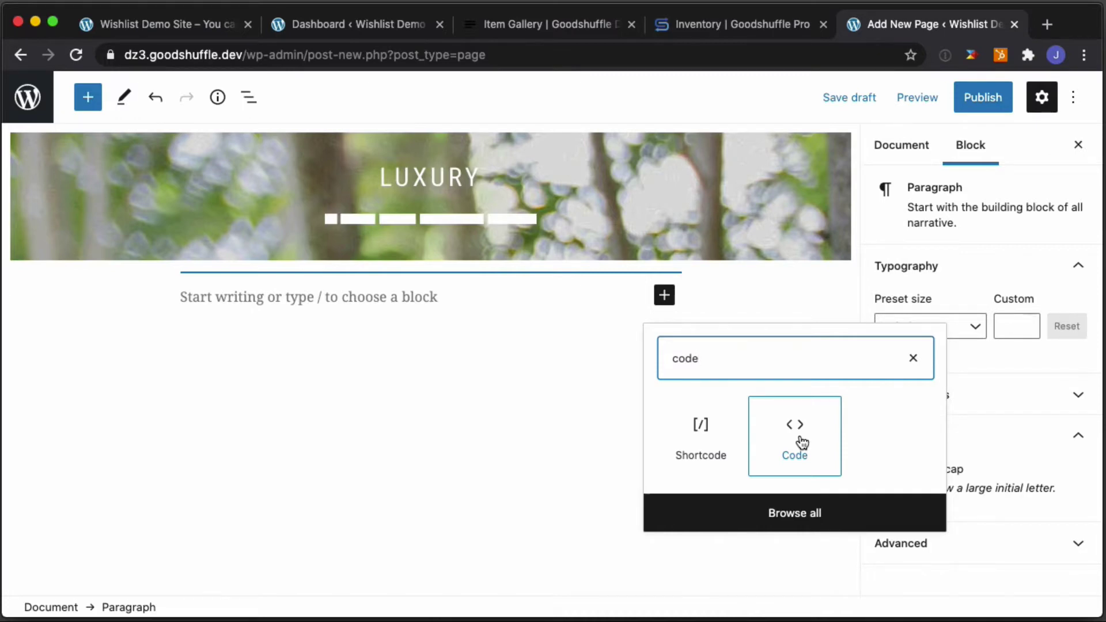
pyautogui.press('super+a')
pyautogui.write('html')
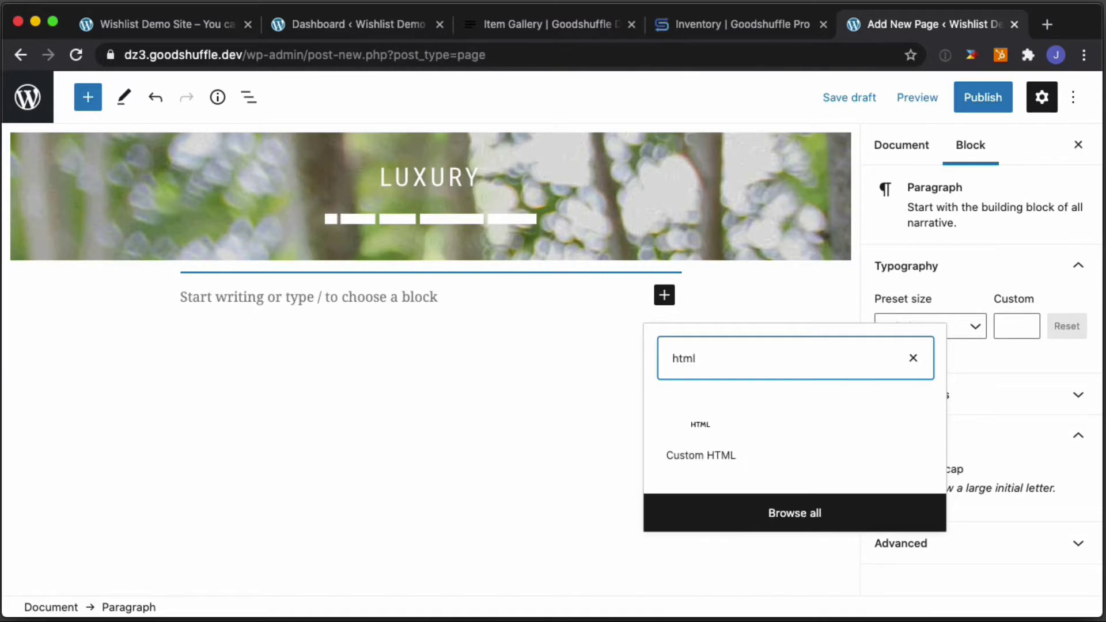
pyautogui.click(699, 422)
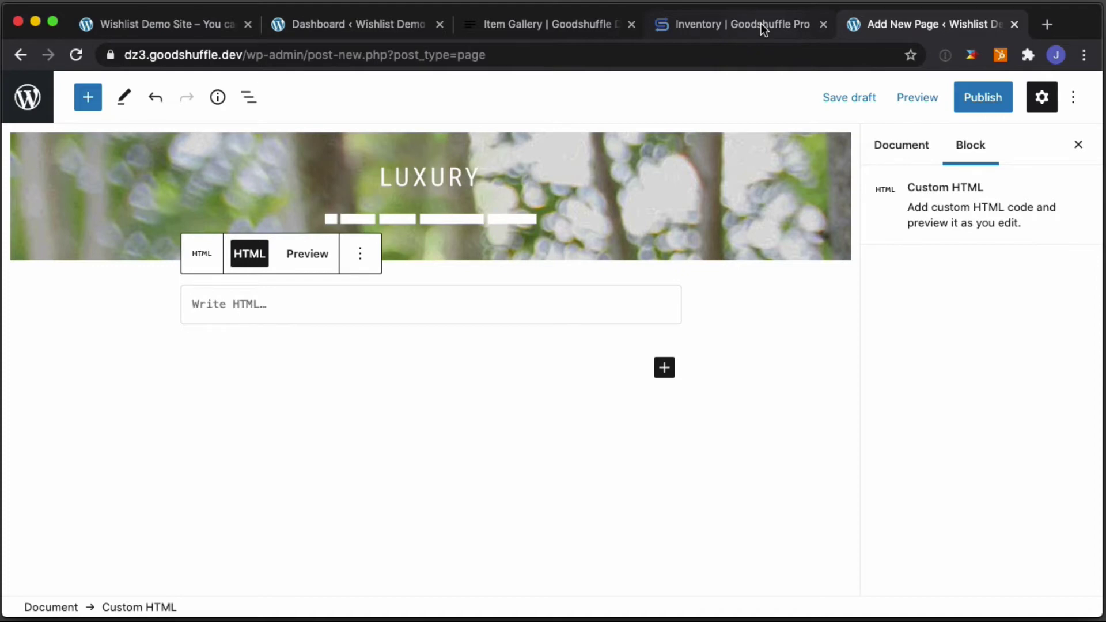
# Write an empty item list element in the HTML block: <gspro-item-list></gspro-item-list>
pyautogui.write('<gspro-item')
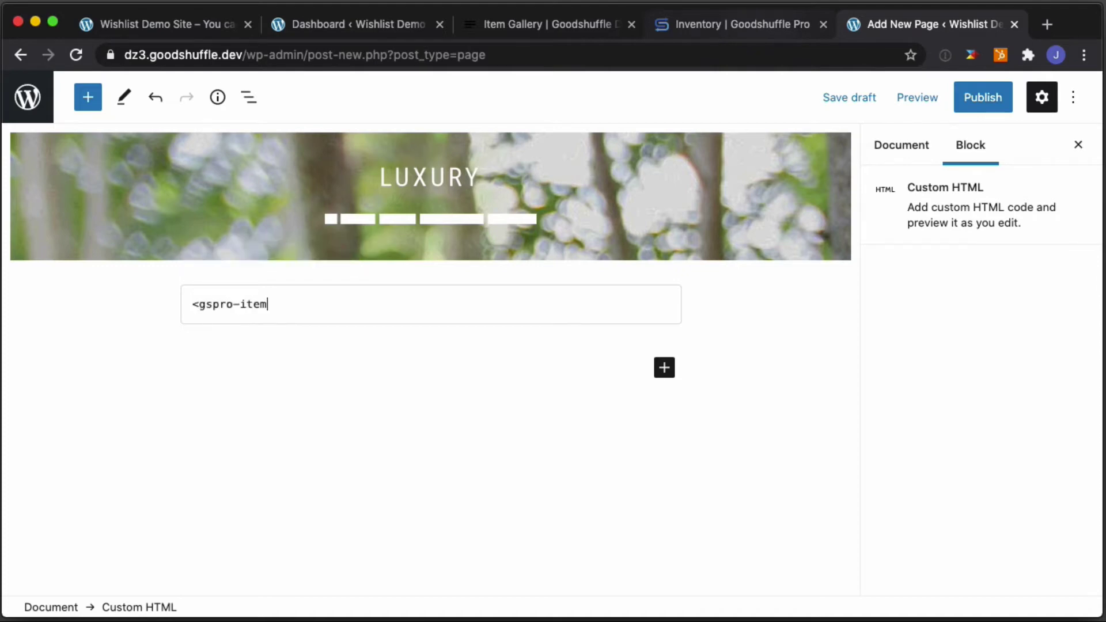
pyautogui.write('-list></gspr')
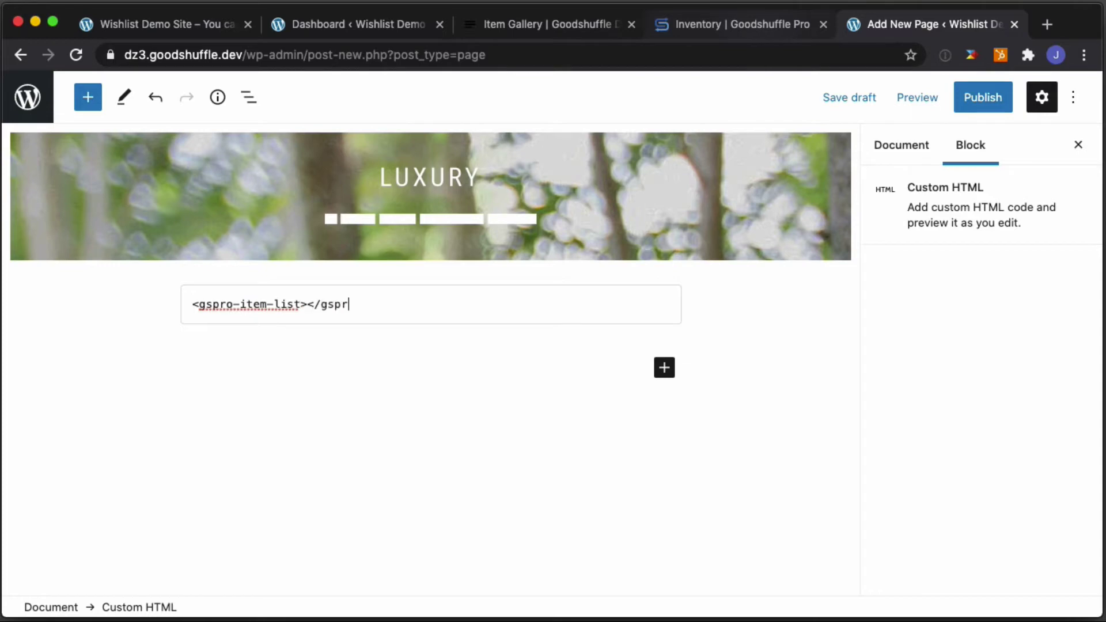
pyautogui.write('o-item-list>')
# Add the attribute search="luxury" to the opening gspro-item-list tag
pyautogui.press('Right')
pyautogui.press('Right')
pyautogui.press('Right')
pyautogui.press('Right')
pyautogui.press('Right')
pyautogui.press('Right')
pyautogui.press('Right')
pyautogui.press('Right')
pyautogui.press('Right')
pyautogui.press('Right')
pyautogui.press('Right')
pyautogui.press('Right')
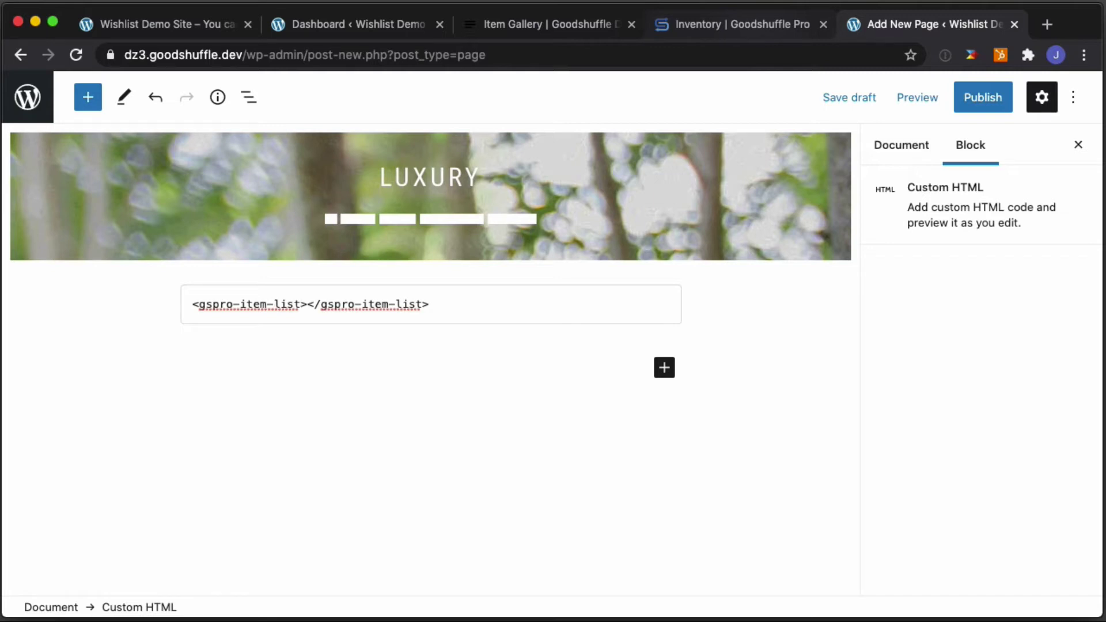
pyautogui.write('search=')
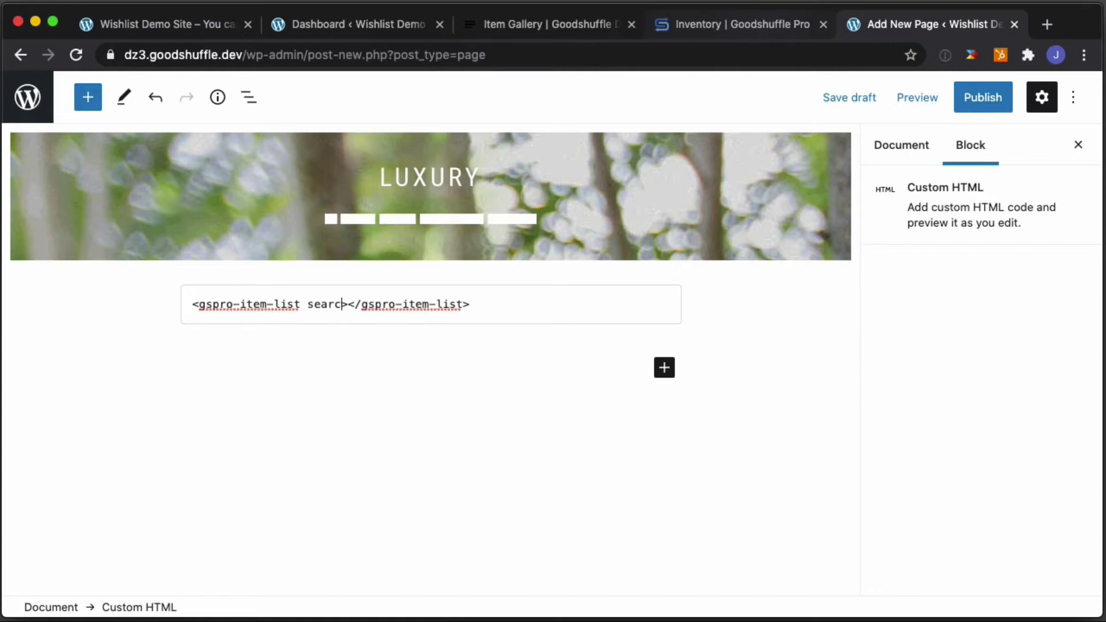
pyautogui.write('""')
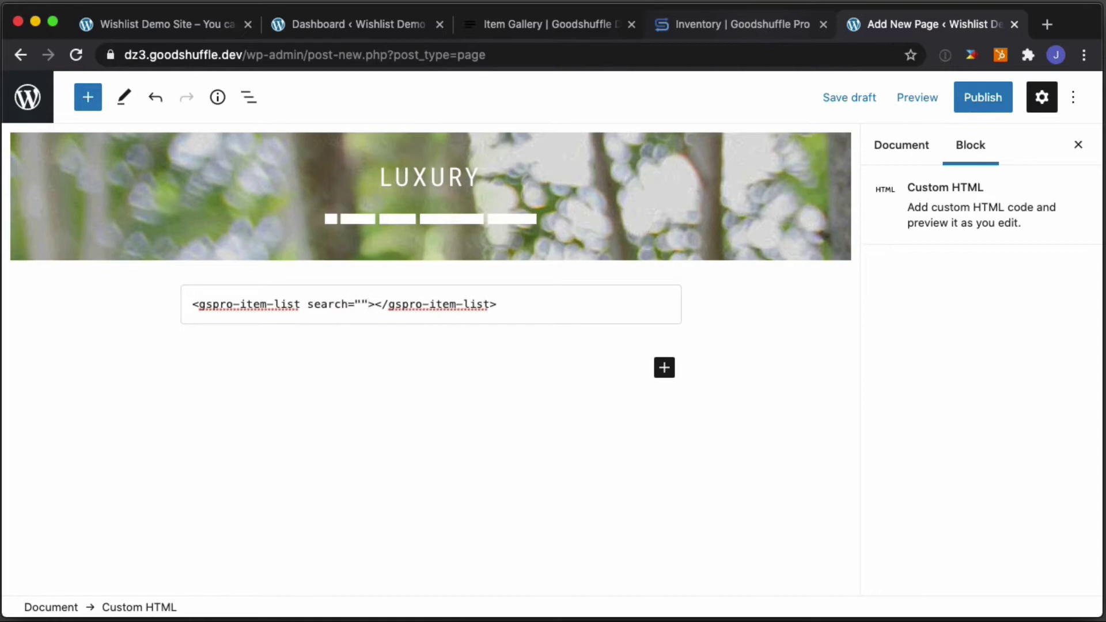
pyautogui.press('Left')
pyautogui.write('luxury')
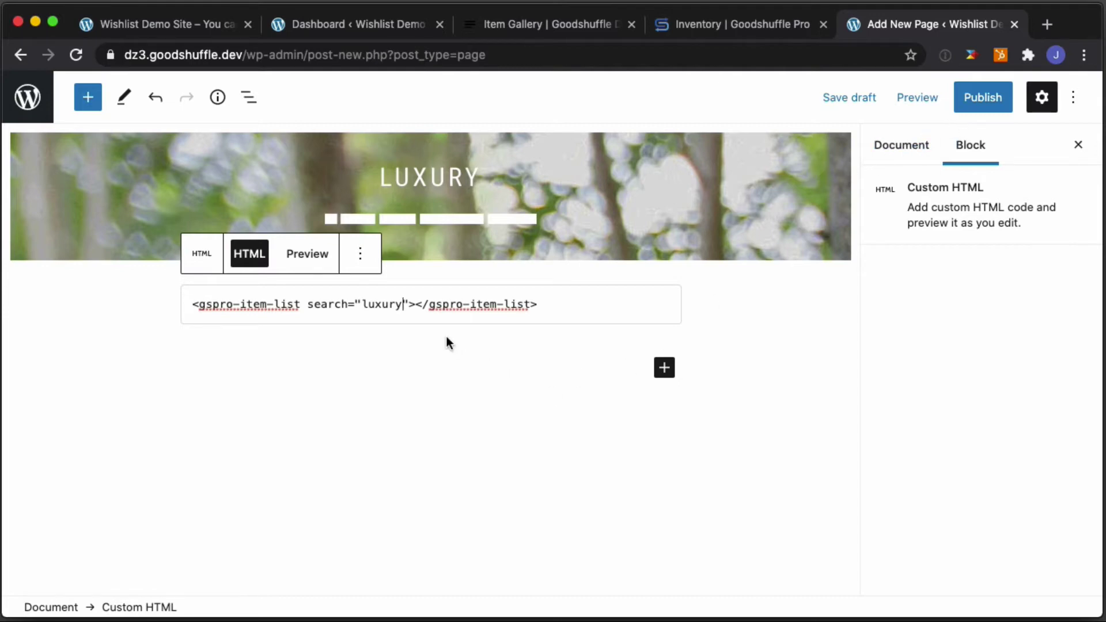
# Add the attribute size="50" after the search attribute in the gspro-item-list tag
pyautogui.write('size="50')
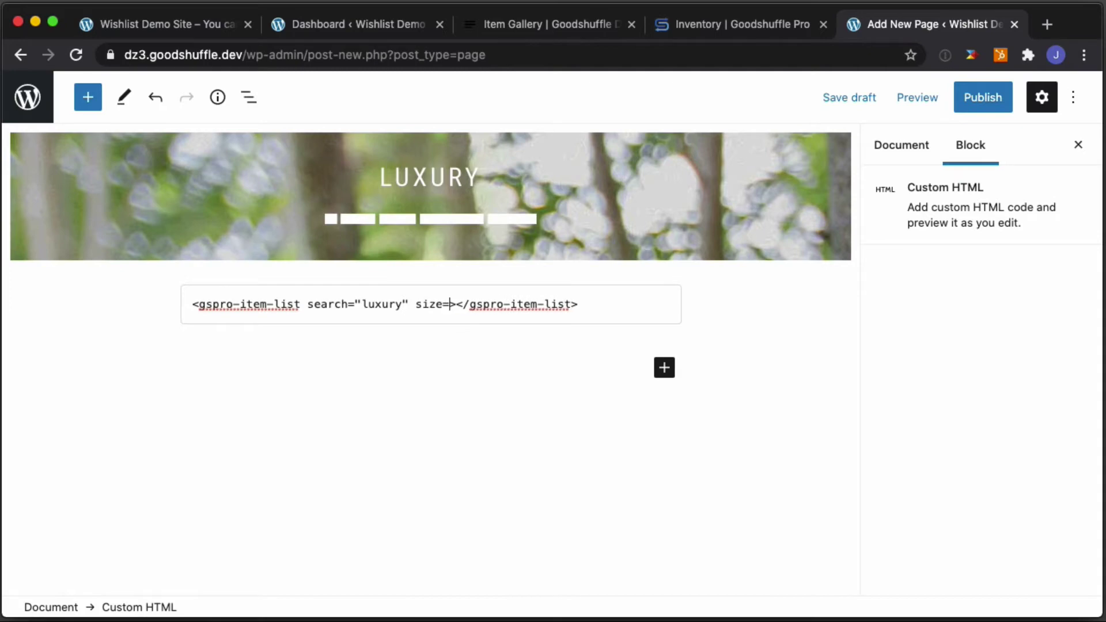
pyautogui.write('"')
pyautogui.press('Left')
pyautogui.write('50-')
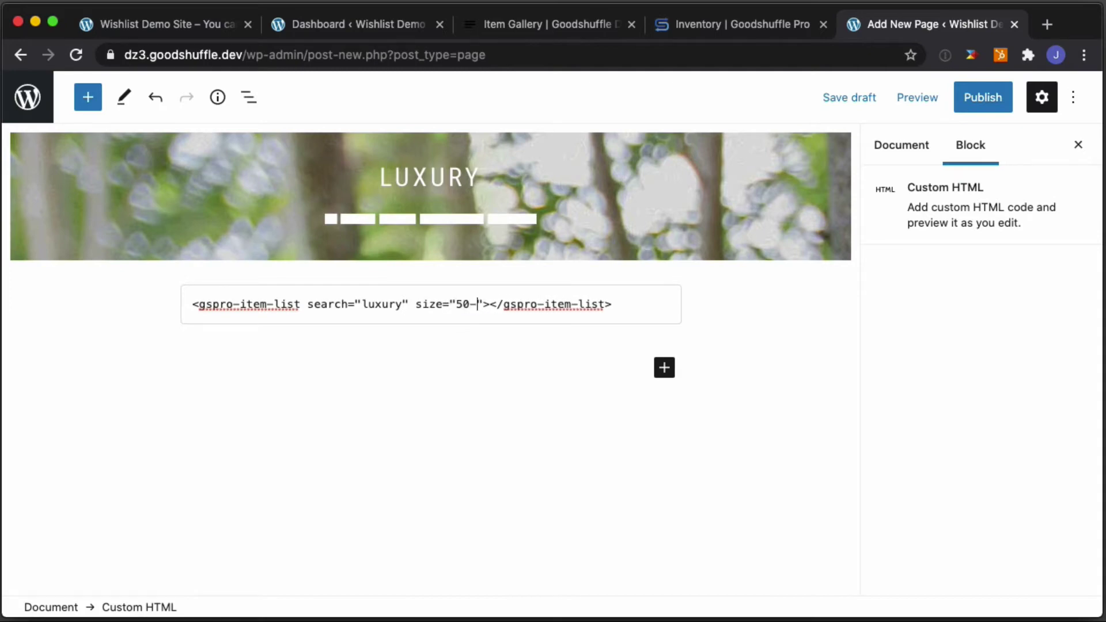
pyautogui.press('BackSpace')
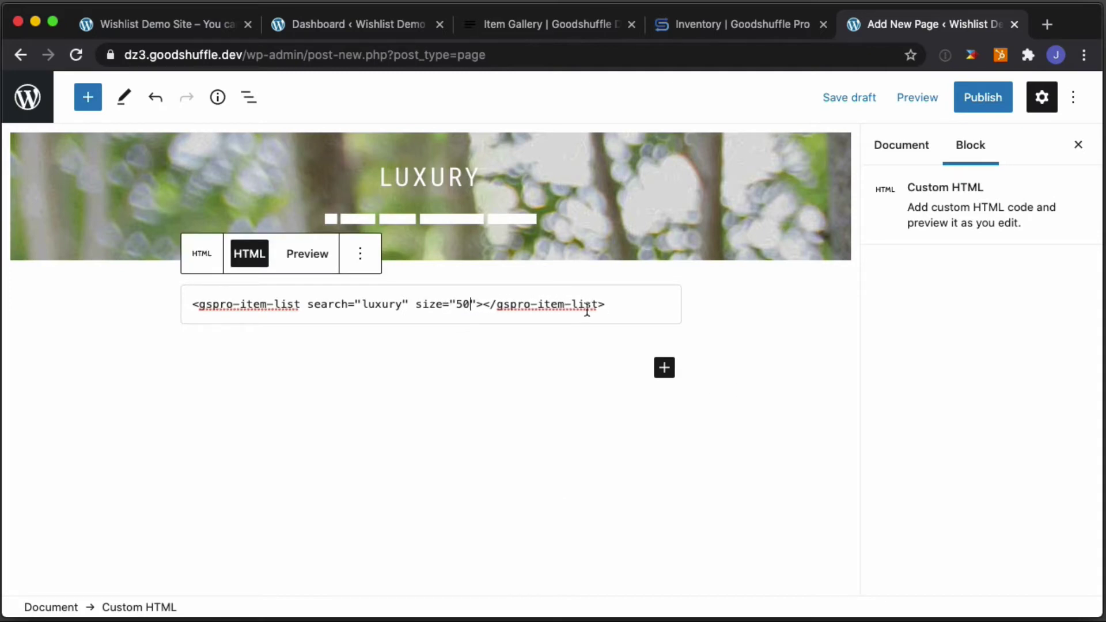
pyautogui.moveTo(477, 304); pyautogui.dragTo(415, 304)
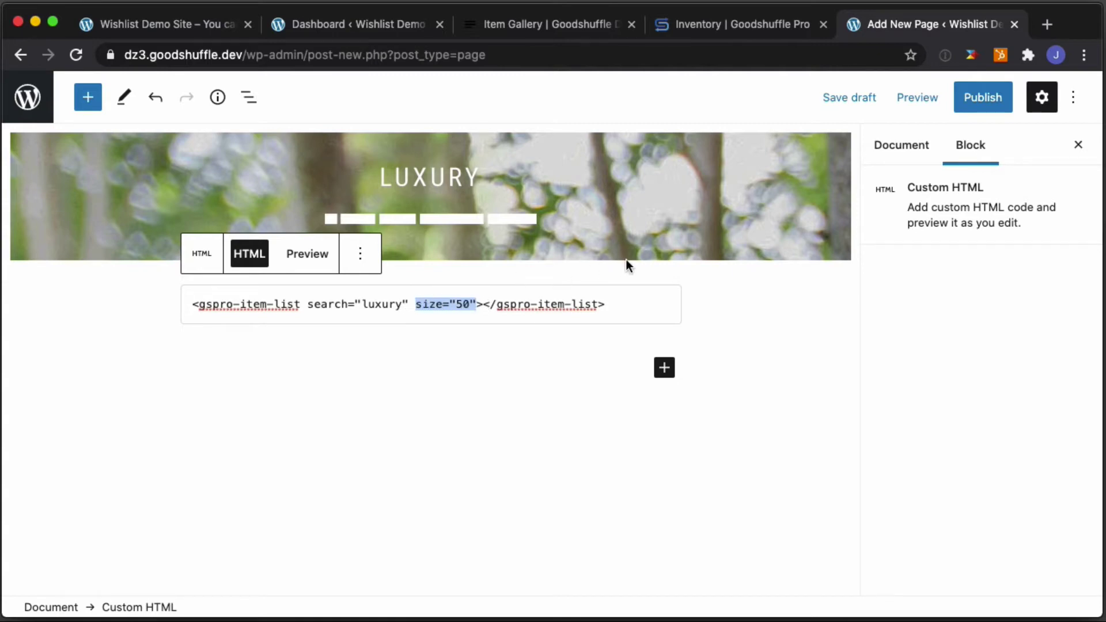
# Publish the Luxury page with public visibility and open the live page
pyautogui.click(982, 98)
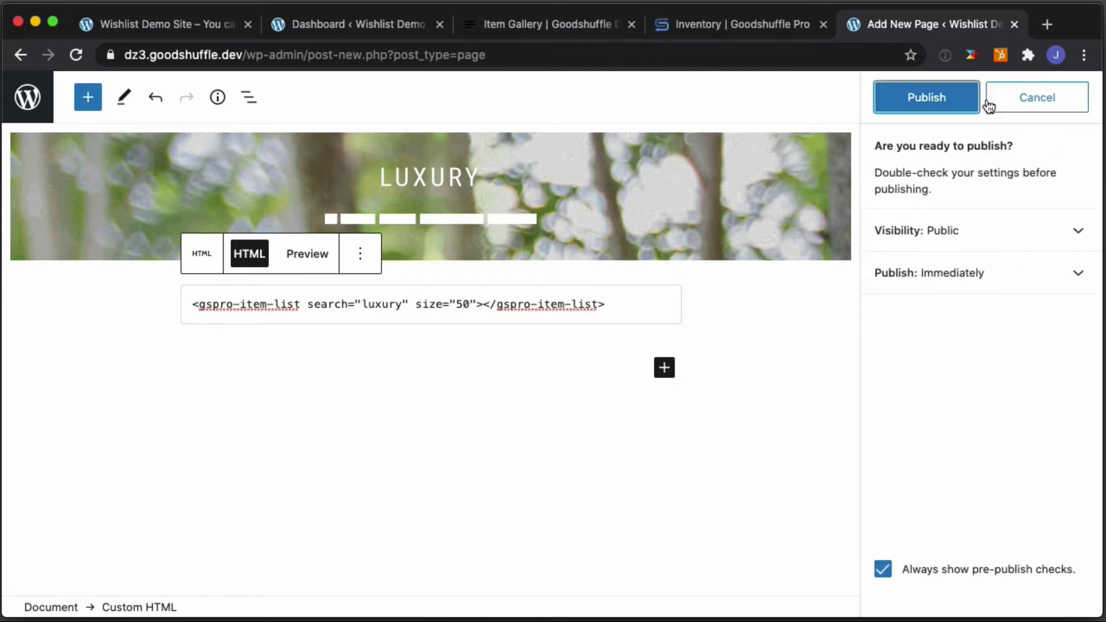
pyautogui.click(937, 108)
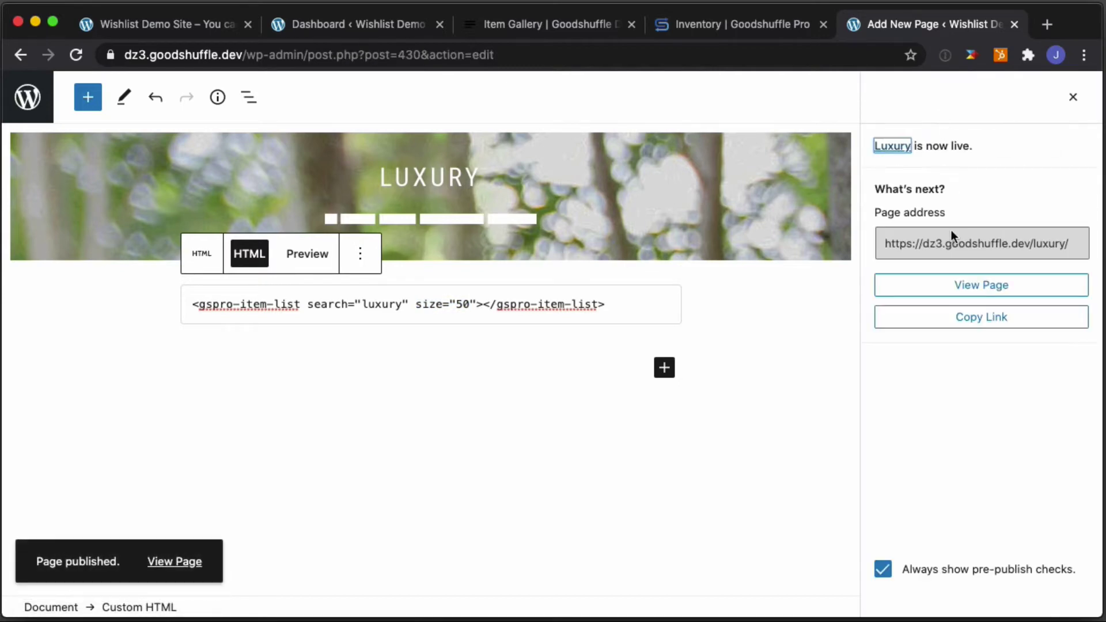
pyautogui.click(954, 288)
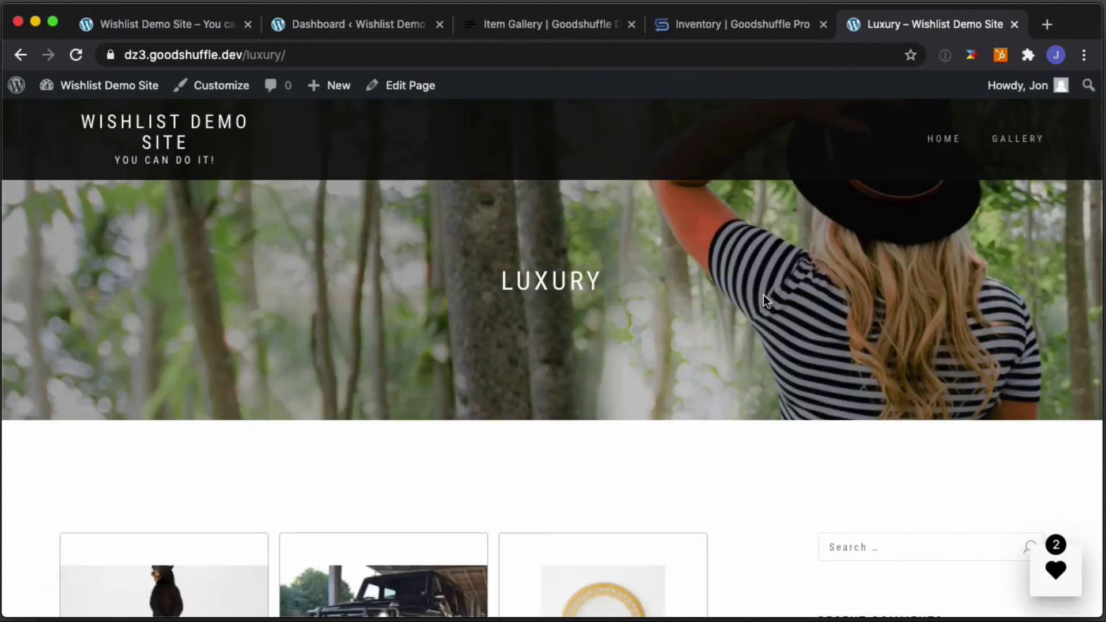
# Look through the items on the live Luxury page and examine the details of Ernie-10' Taxidermy Bear
pyautogui.scroll(-5, 657, 373)
pyautogui.scroll(-1, 656, 371)
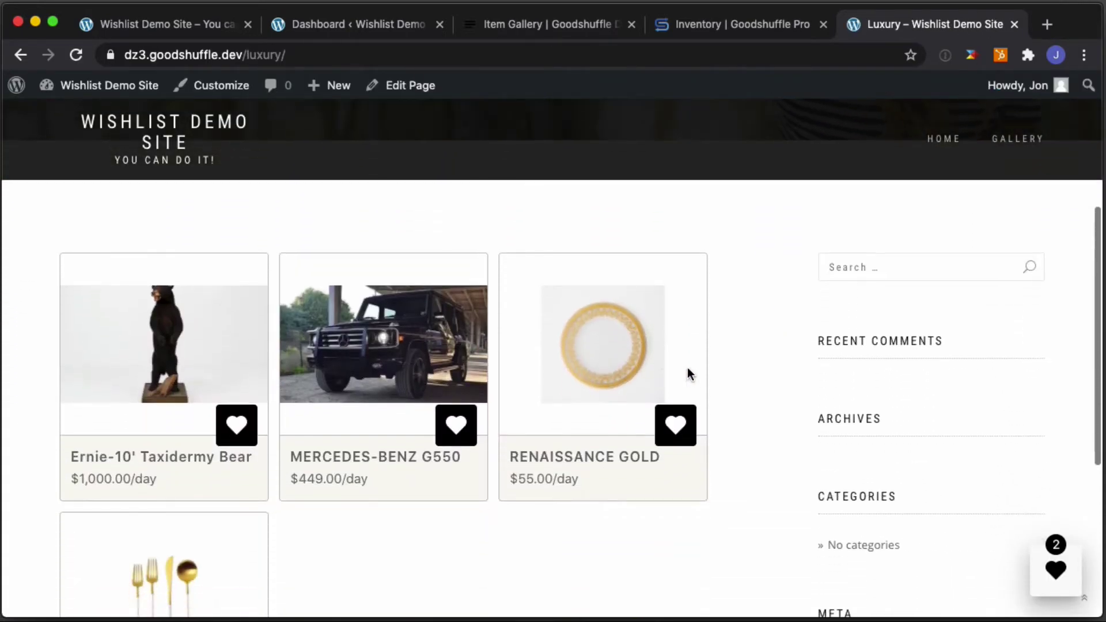
pyautogui.scroll(-4, 363, 391)
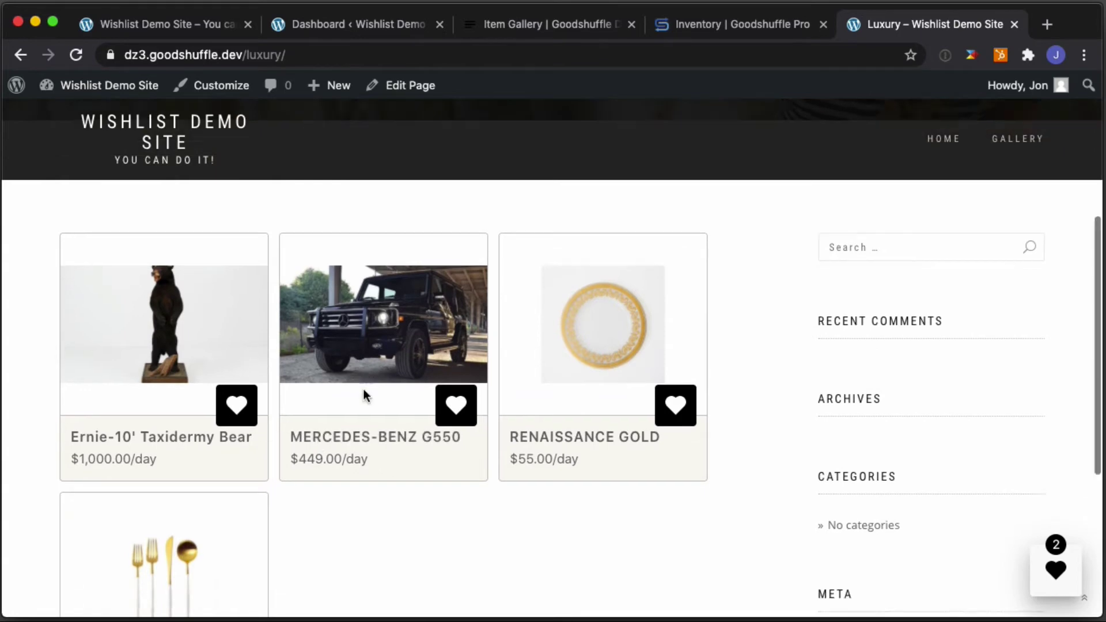
pyautogui.scroll(2, 364, 390)
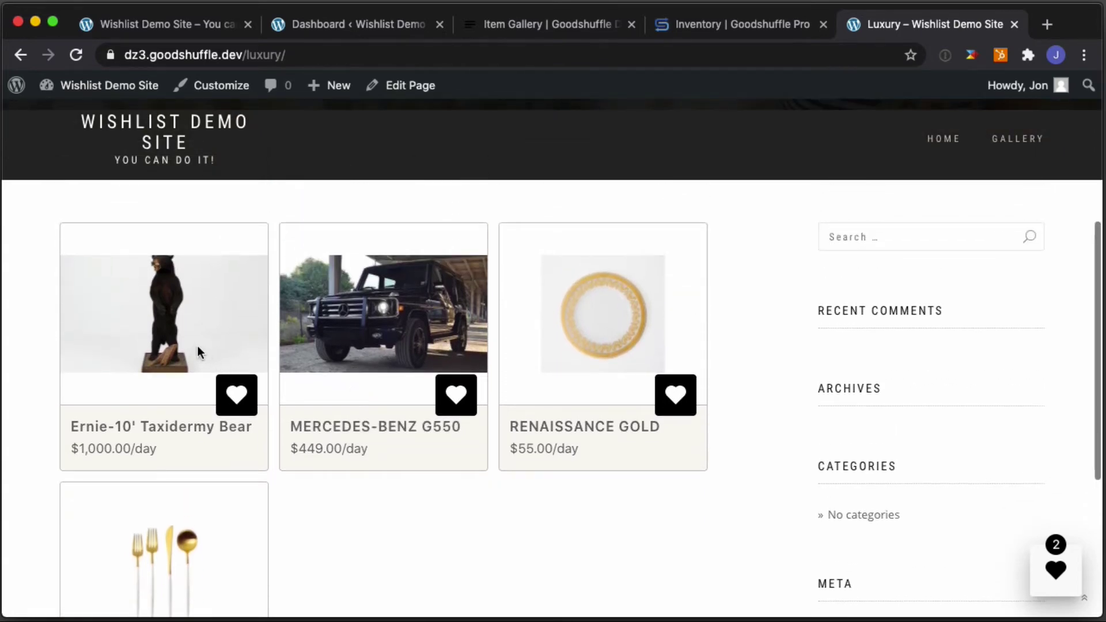
pyautogui.click(197, 345)
pyautogui.scroll(-5, 729, 300)
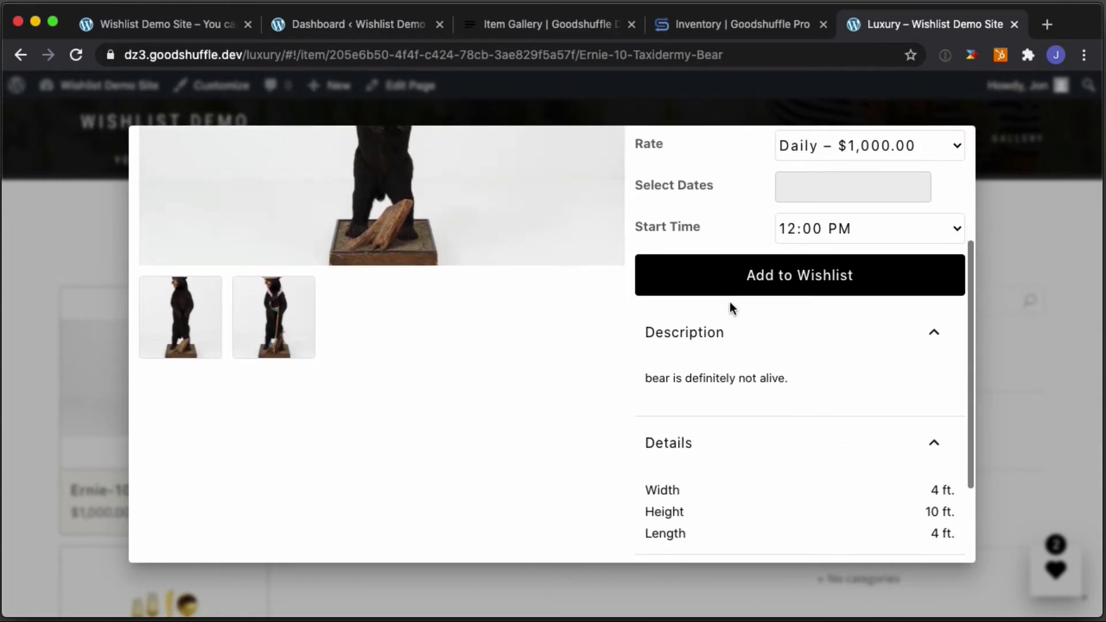
pyautogui.scroll(4, 729, 301)
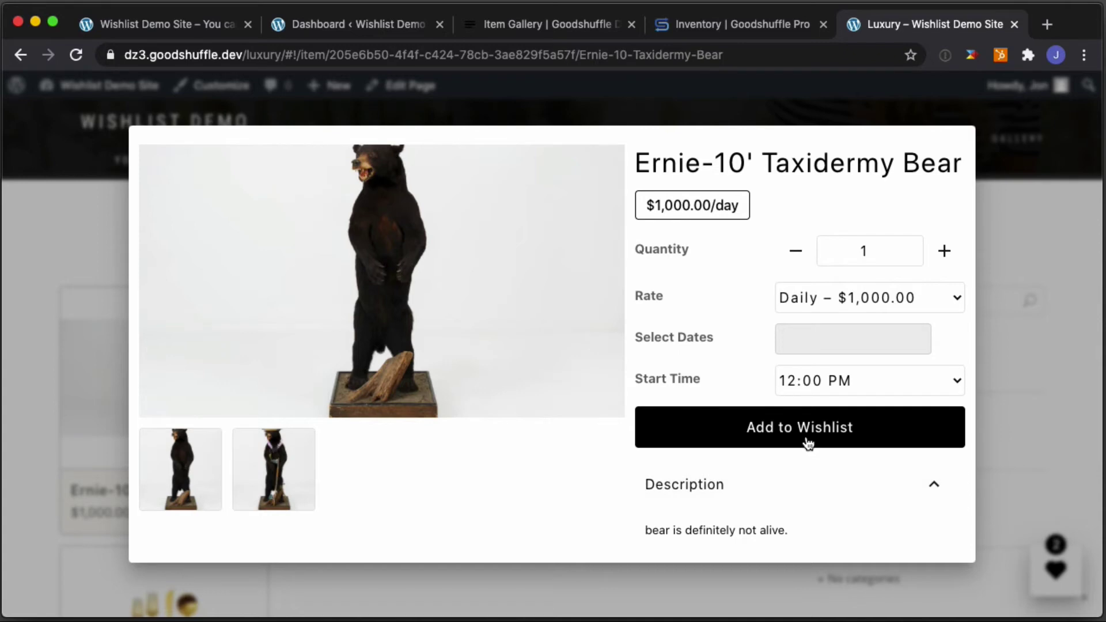
# Close the bear's details and examine the MERCEDES-BENZ G550 description for the word luxury
pyautogui.click(561, 592)
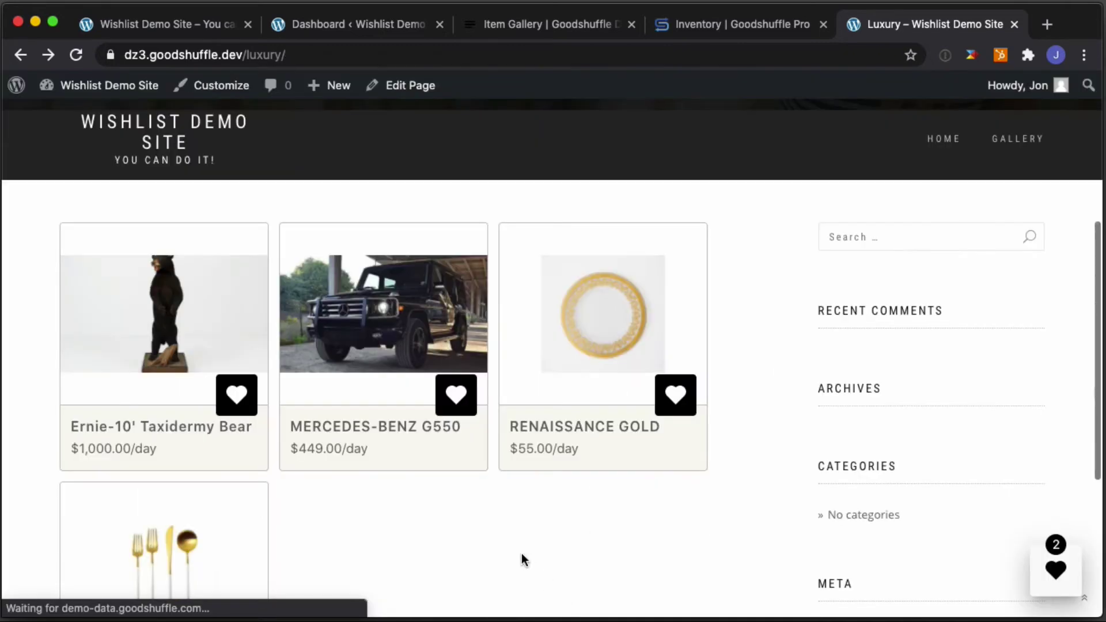
pyautogui.click(378, 327)
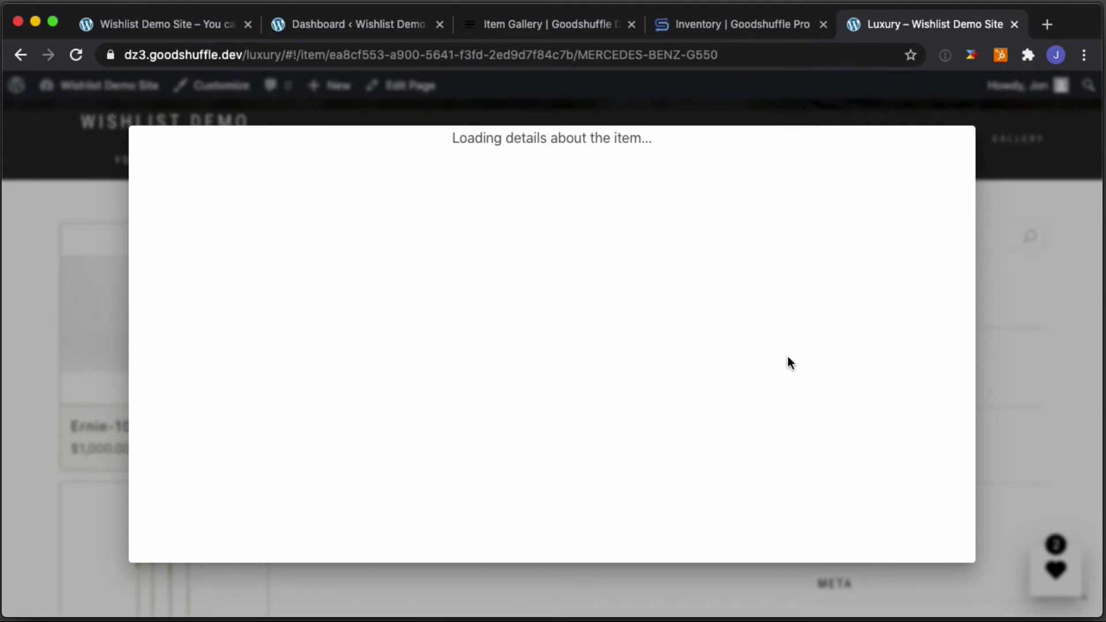
pyautogui.click(655, 583)
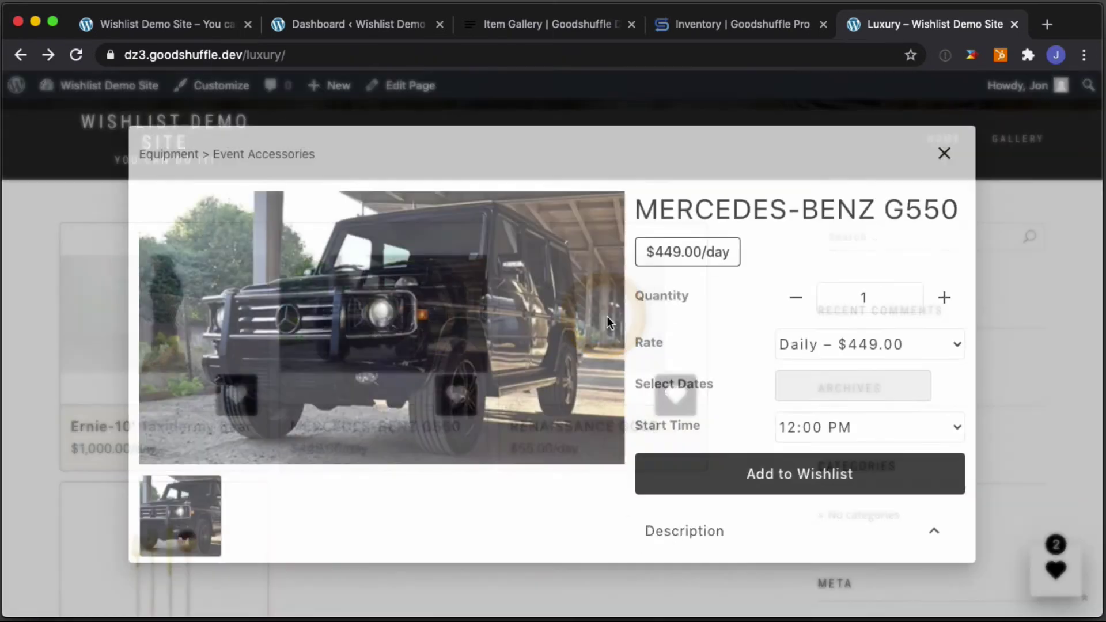
pyautogui.scroll(-5, 697, 340)
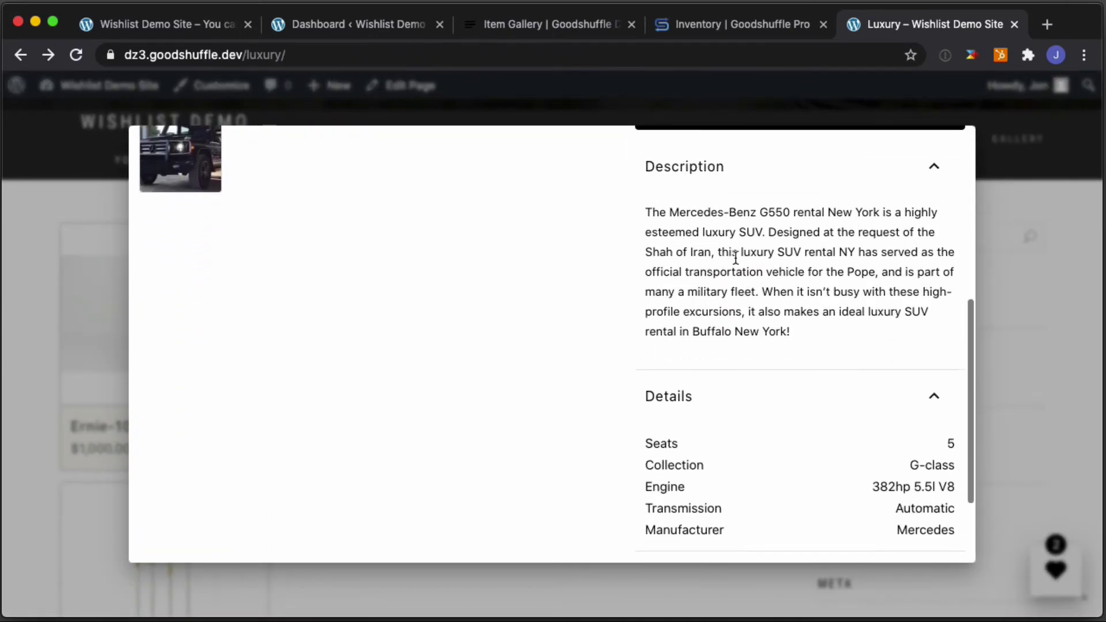
pyautogui.doubleClick(758, 251)
pyautogui.press('Escape')
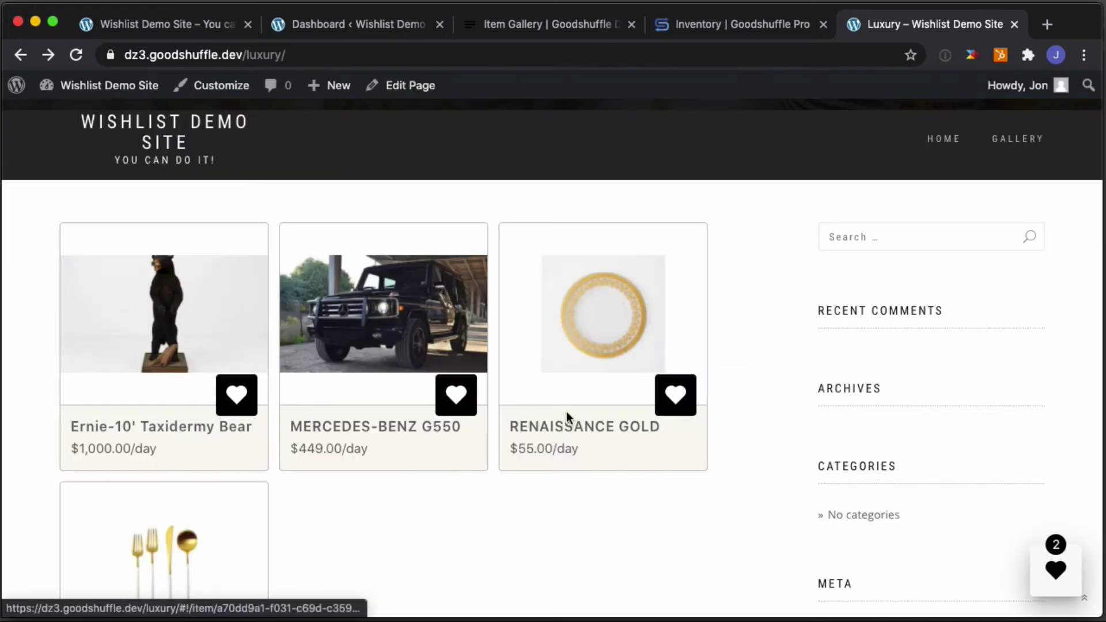
# Examine the Goa Handmade Gold White Flatware Set's description for the word luxury, and look over the Luxury page's items
pyautogui.scroll(-2, 572, 330)
pyautogui.click(117, 482)
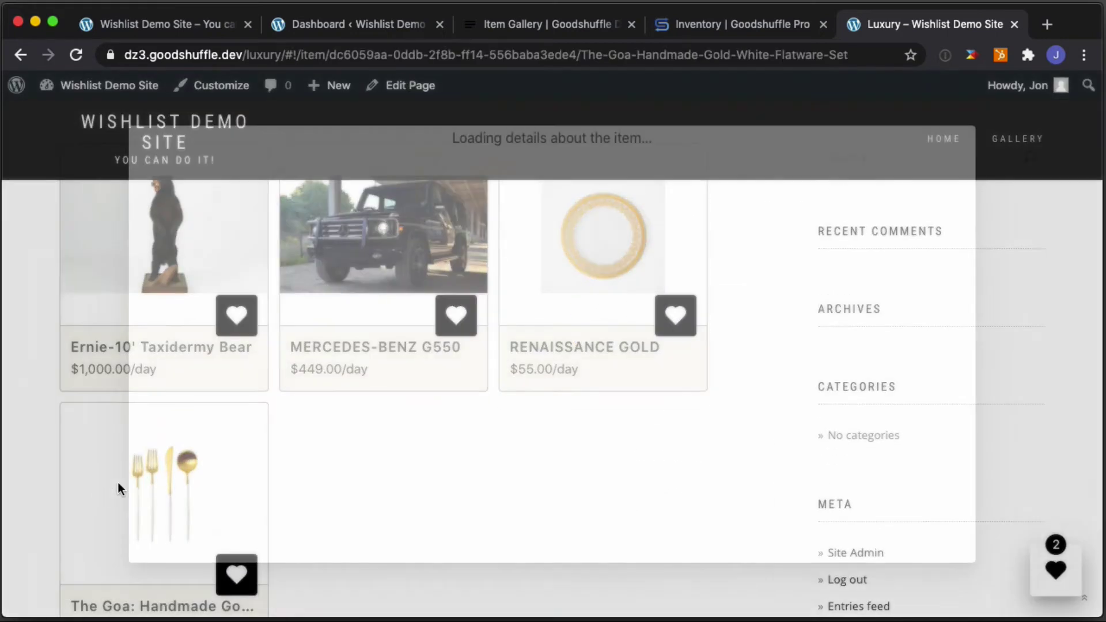
pyautogui.scroll(-4, 786, 403)
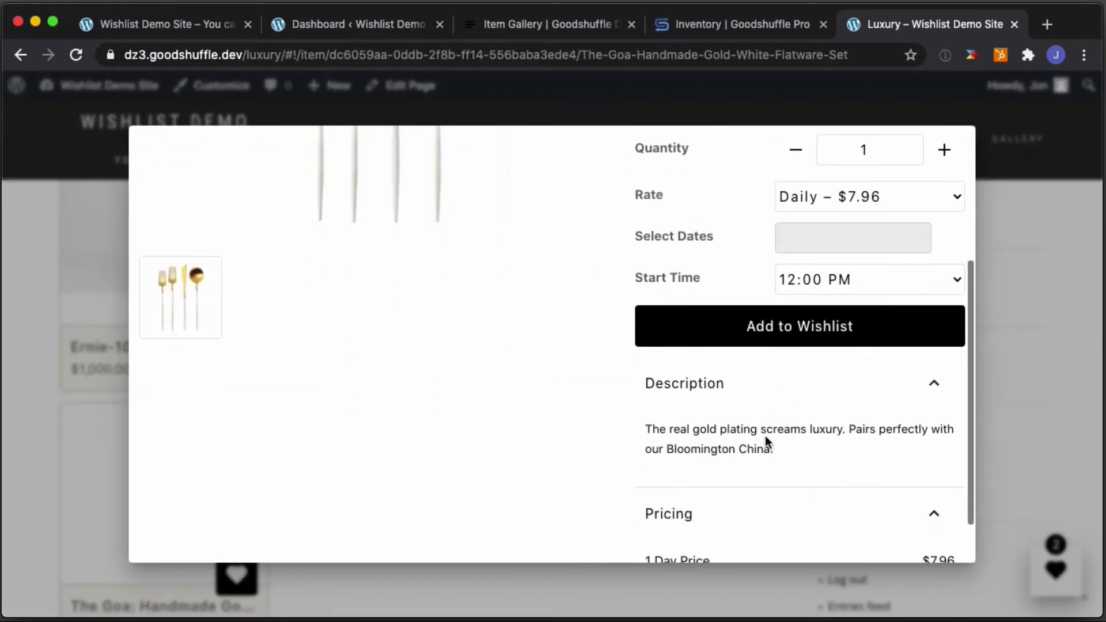
pyautogui.doubleClick(818, 429)
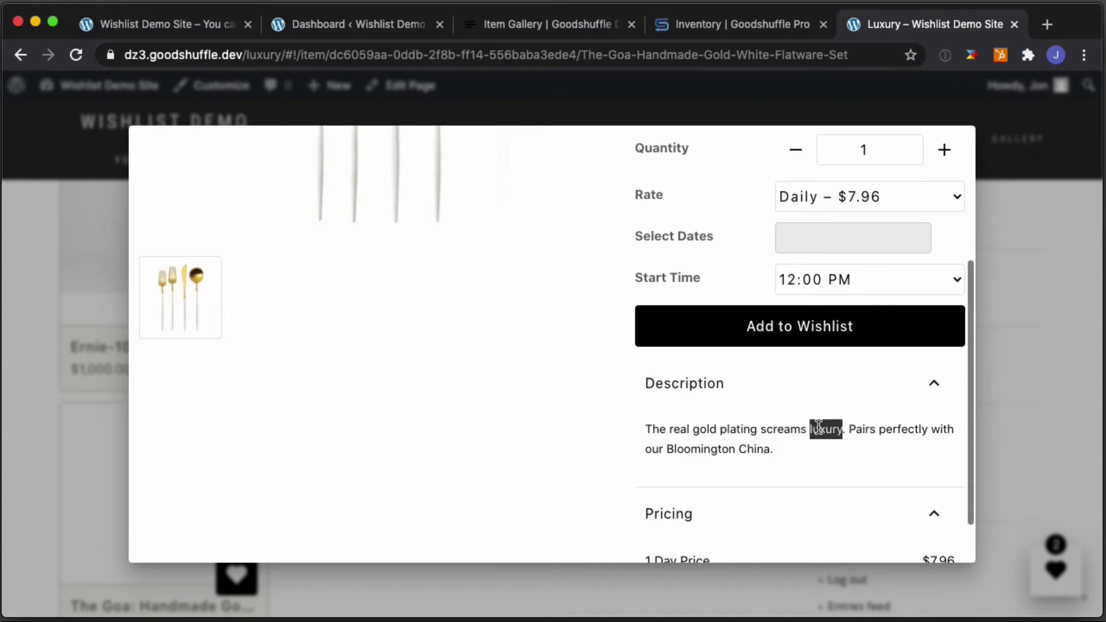
pyautogui.press('Escape')
pyautogui.scroll(3, 564, 390)
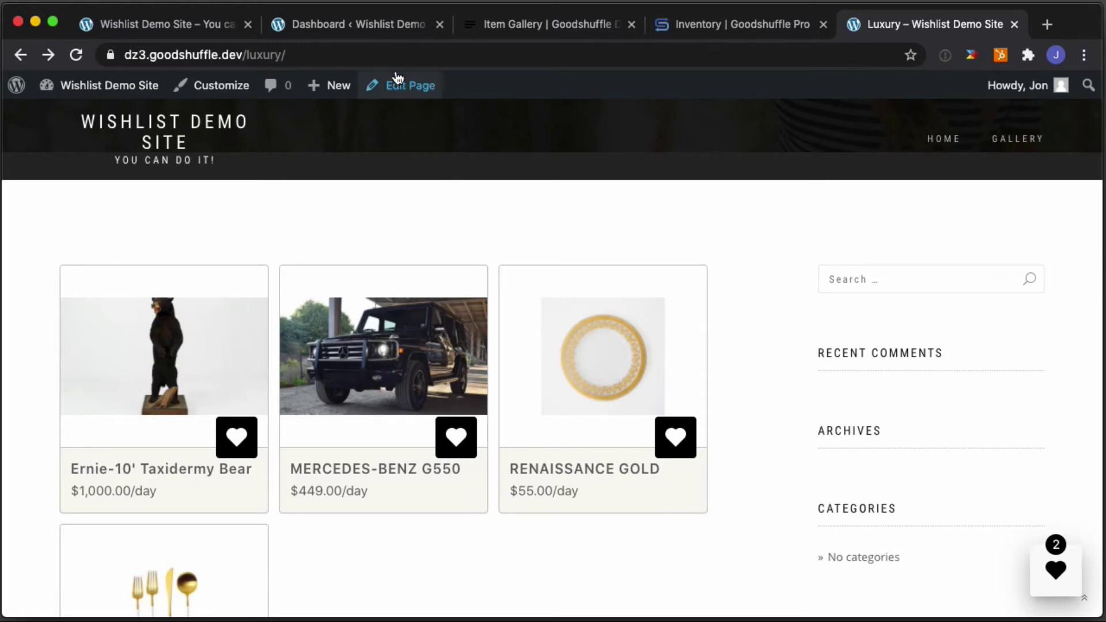
pyautogui.scroll(-2, 388, 312)
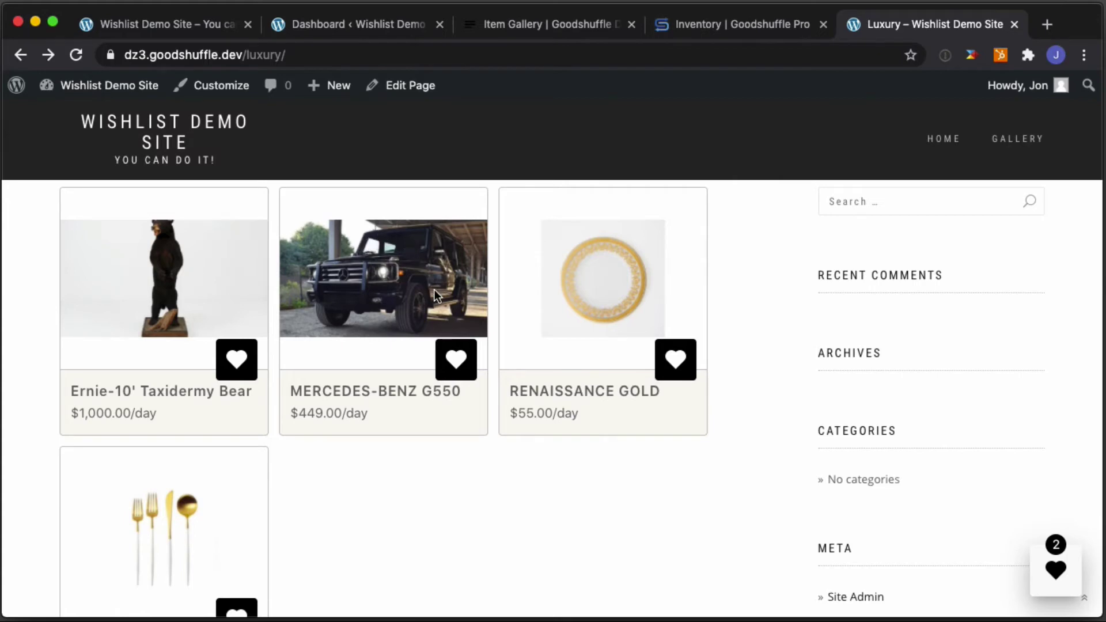
pyautogui.scroll(-3, 339, 326)
pyautogui.scroll(3, 340, 327)
pyautogui.scroll(1, 340, 327)
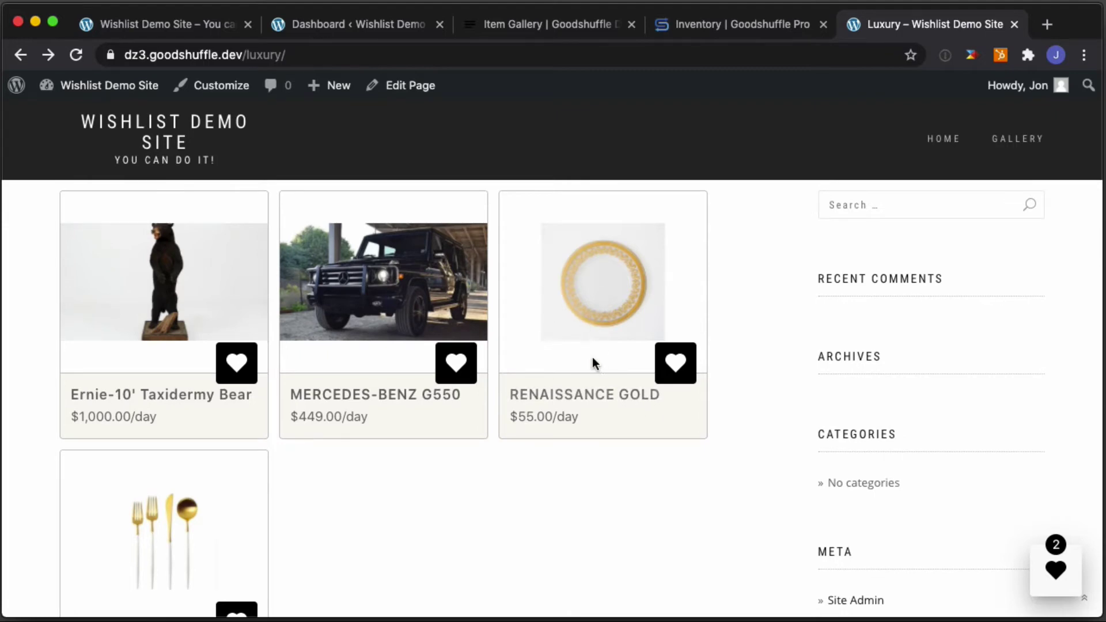
# Return to the WordPress dashboard and open the Luxury page for editing from the list of all pages
pyautogui.click(392, 23)
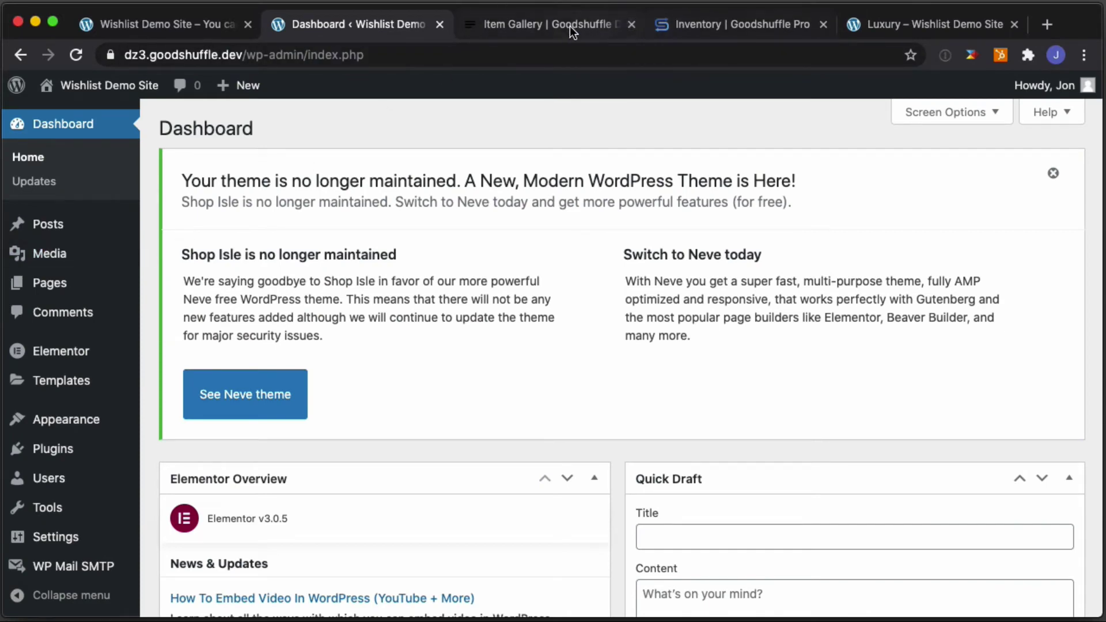
pyautogui.moveTo(75, 291)
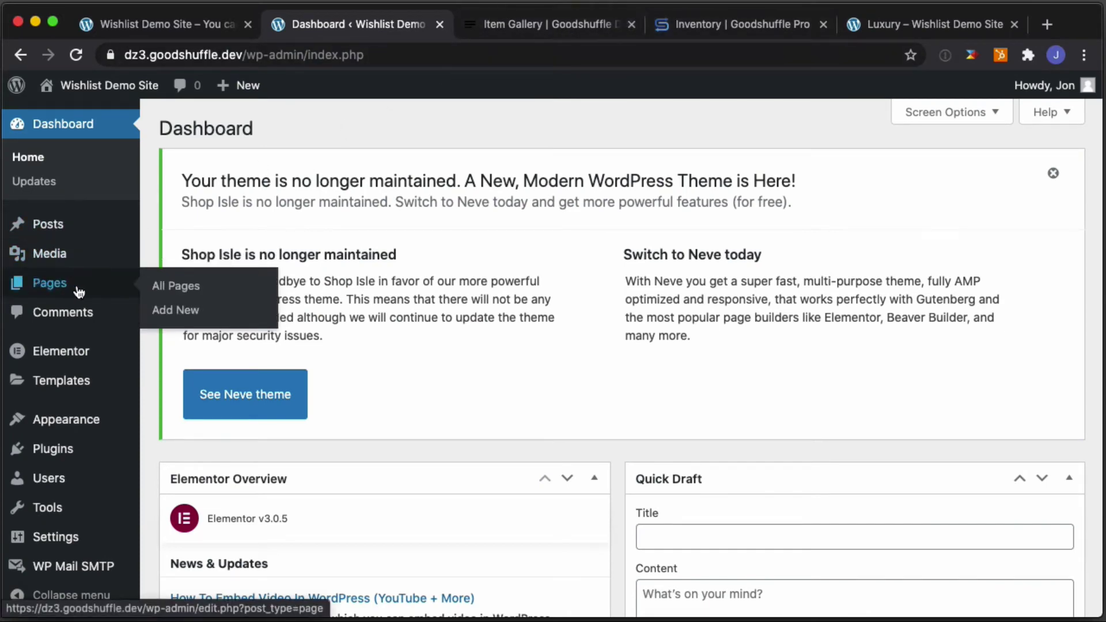
pyautogui.click(184, 294)
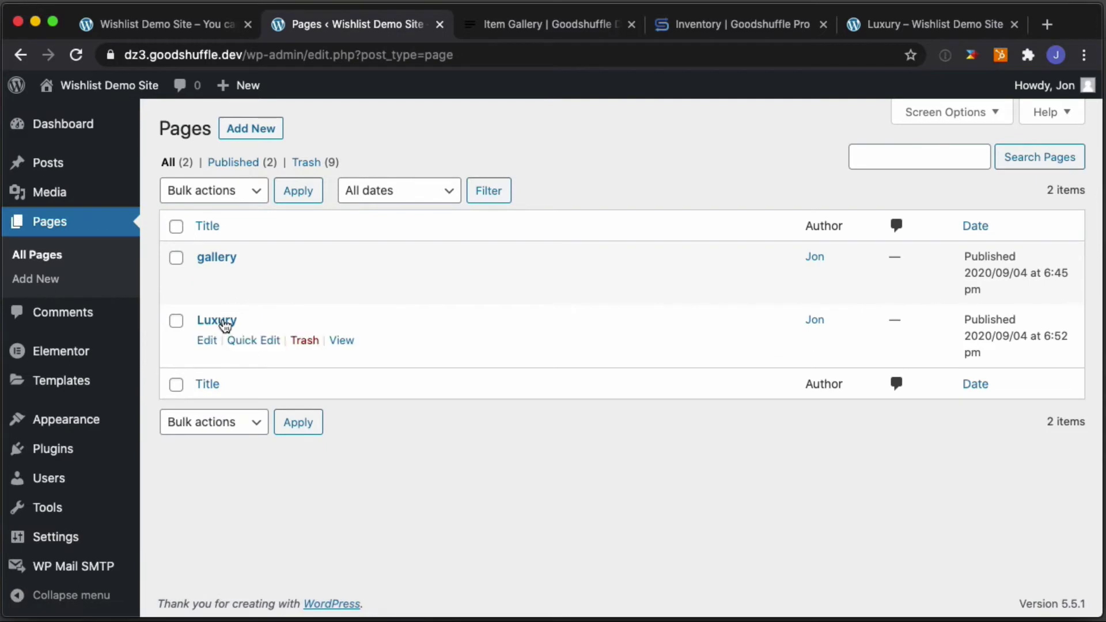
pyautogui.click(213, 341)
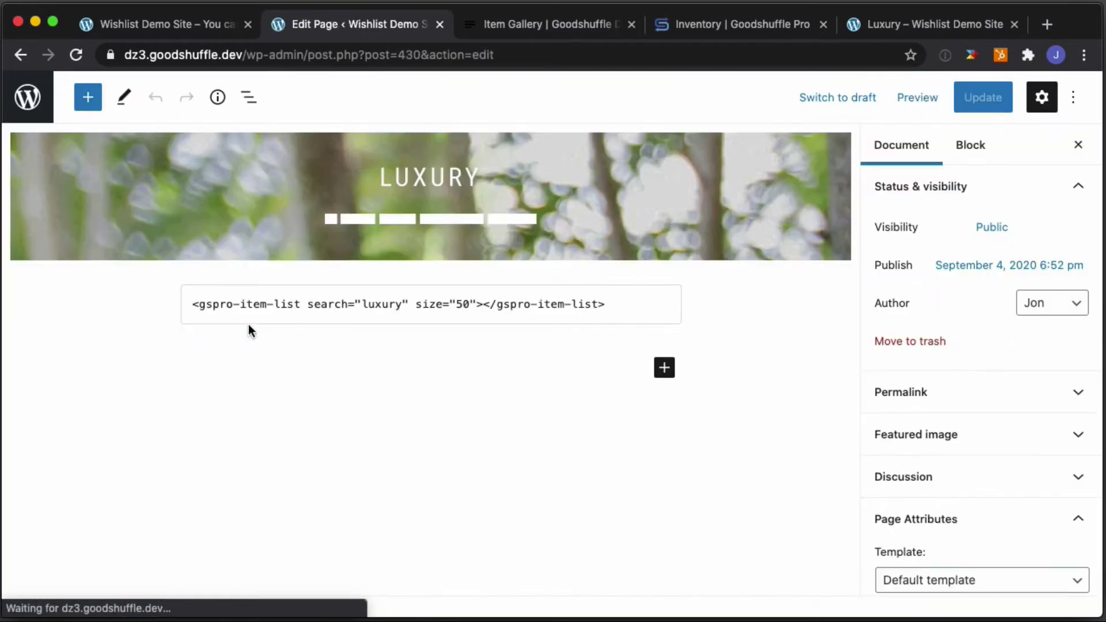
# Exclude gold items by extending the gspro-item-list search attribute to "luxury -gold"
pyautogui.click(405, 304)
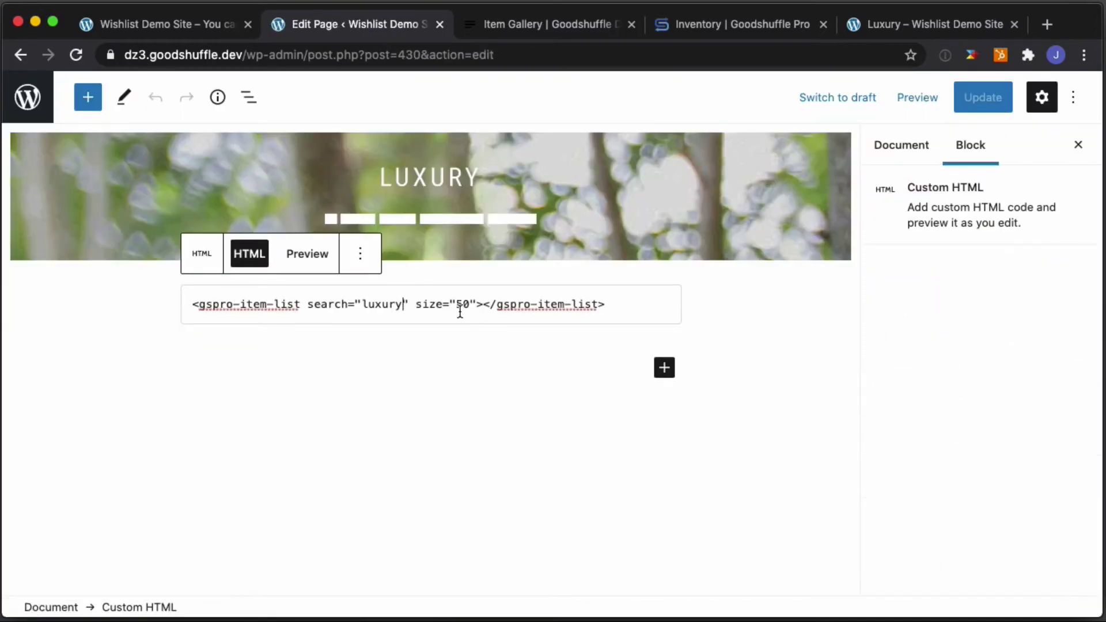
pyautogui.write('-gold')
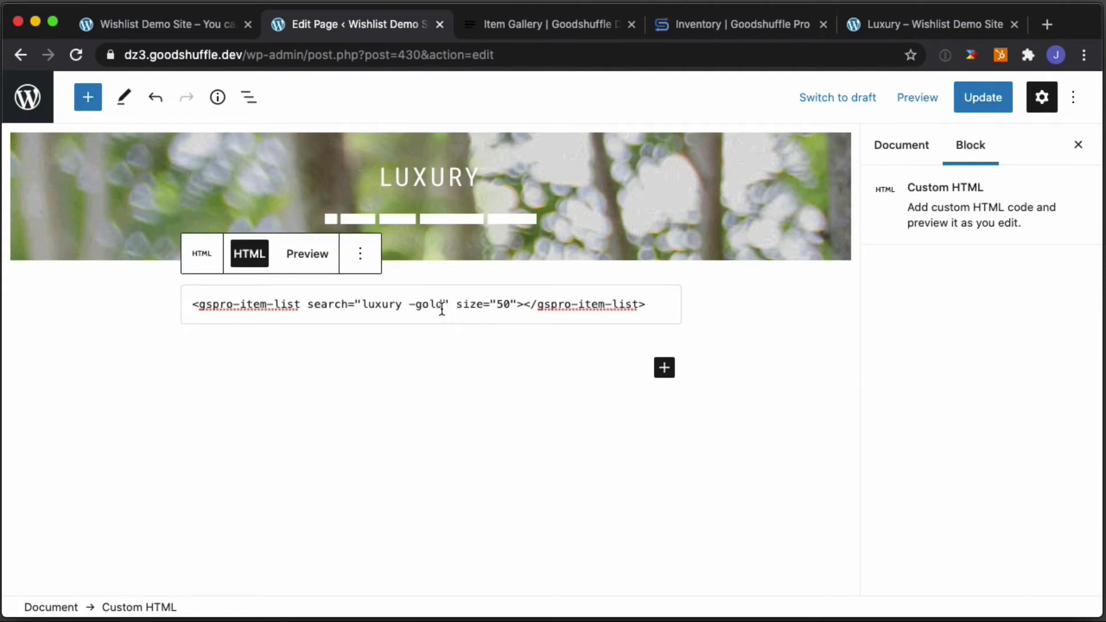
pyautogui.moveTo(442, 308); pyautogui.dragTo(362, 307)
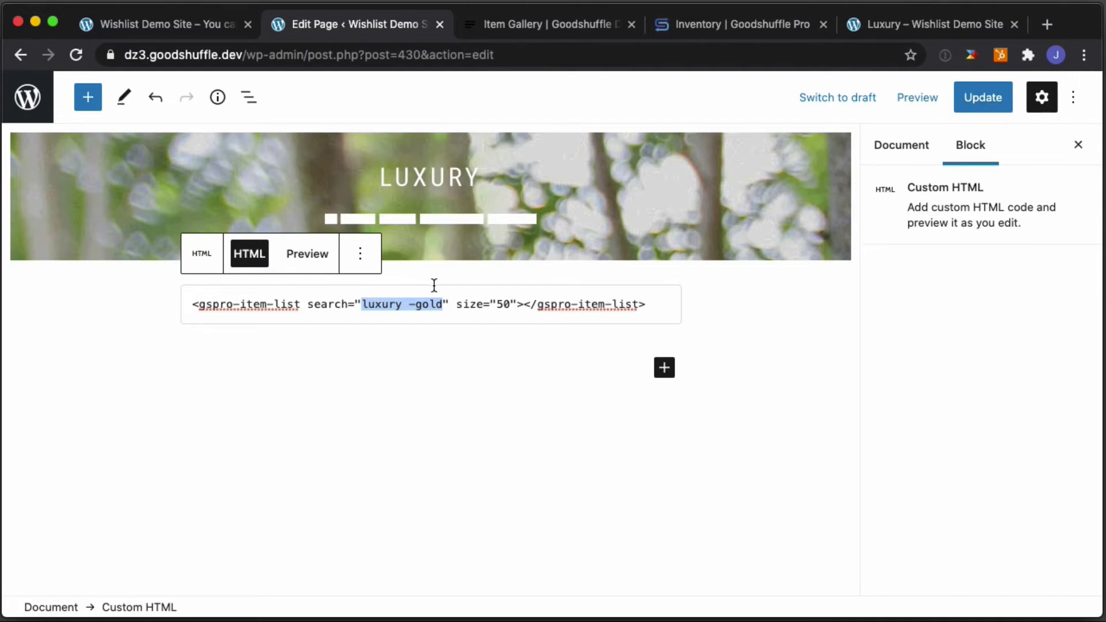
pyautogui.click(443, 304)
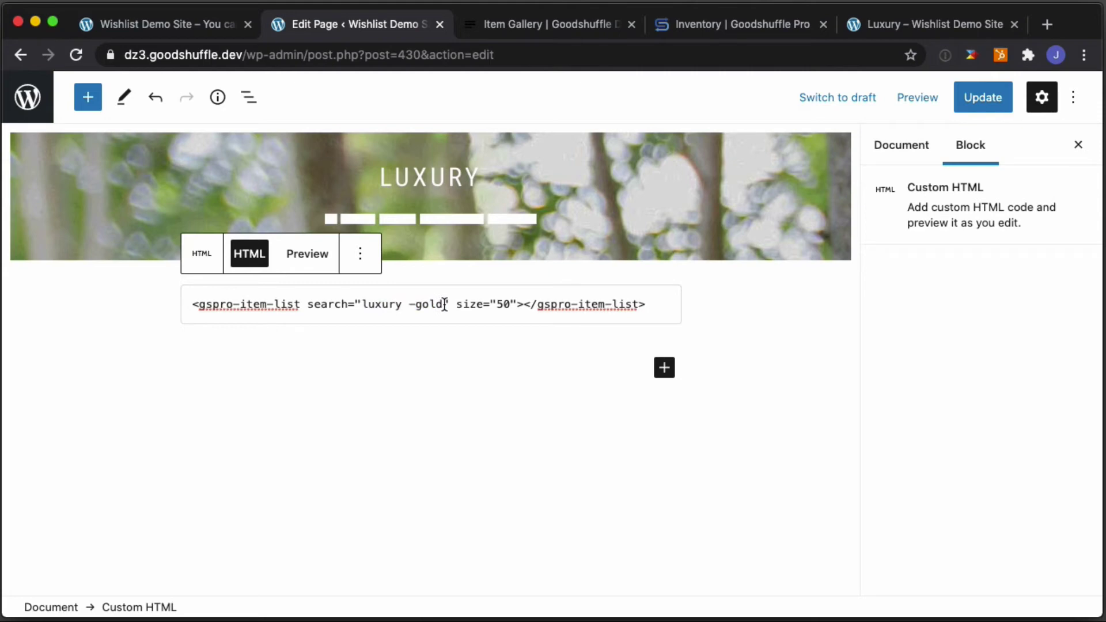
pyautogui.doubleClick(369, 304)
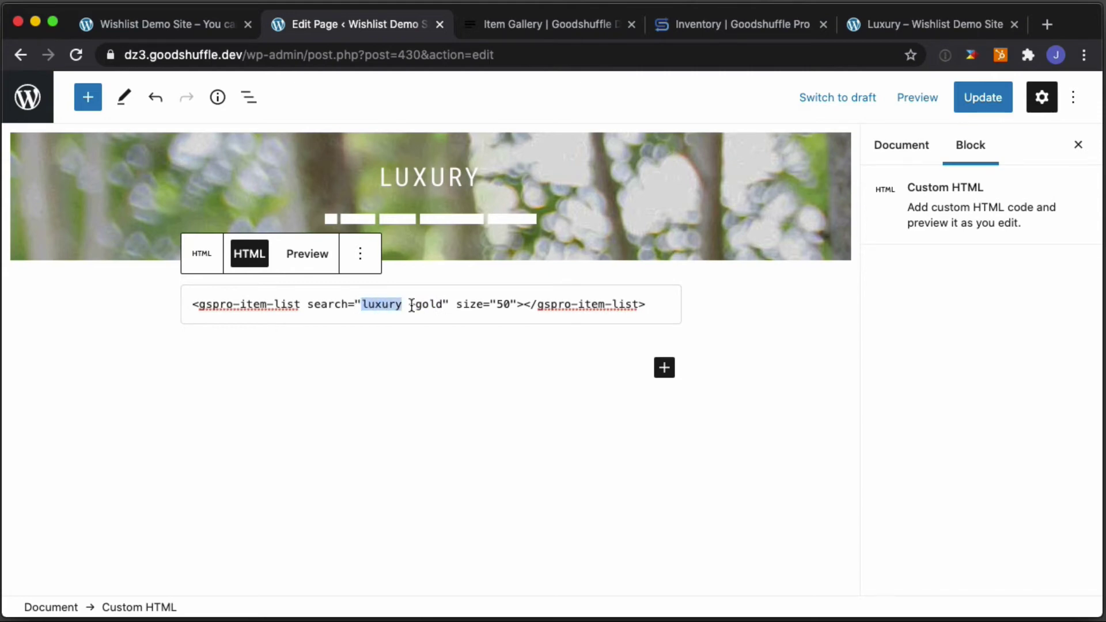
pyautogui.click(422, 305)
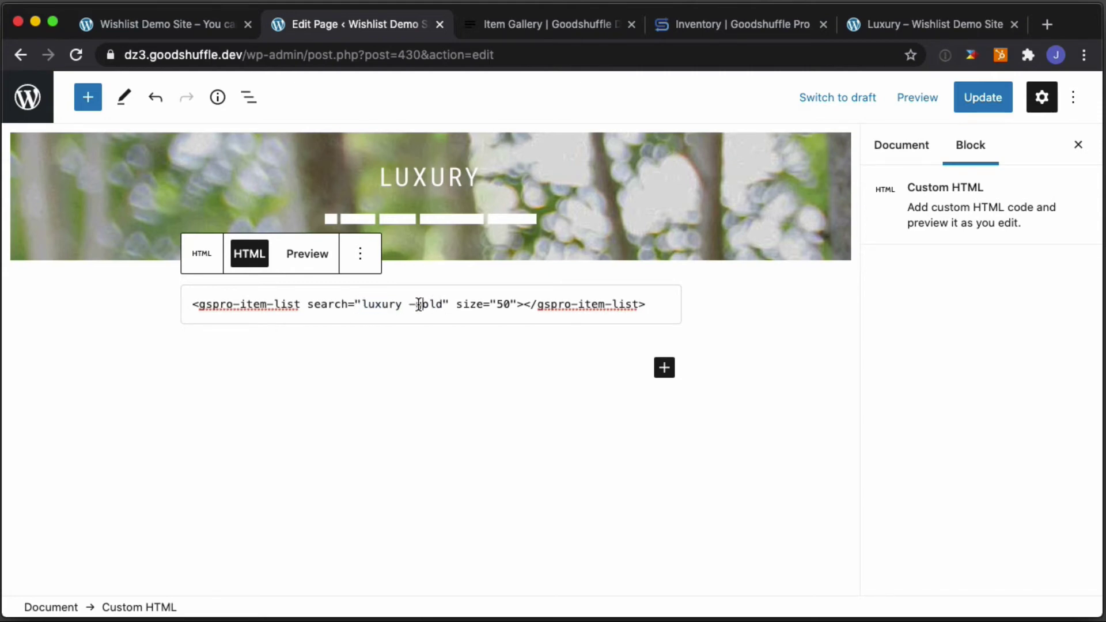
pyautogui.click(386, 305)
pyautogui.doubleClick(385, 304)
pyautogui.moveTo(411, 305); pyautogui.dragTo(441, 304)
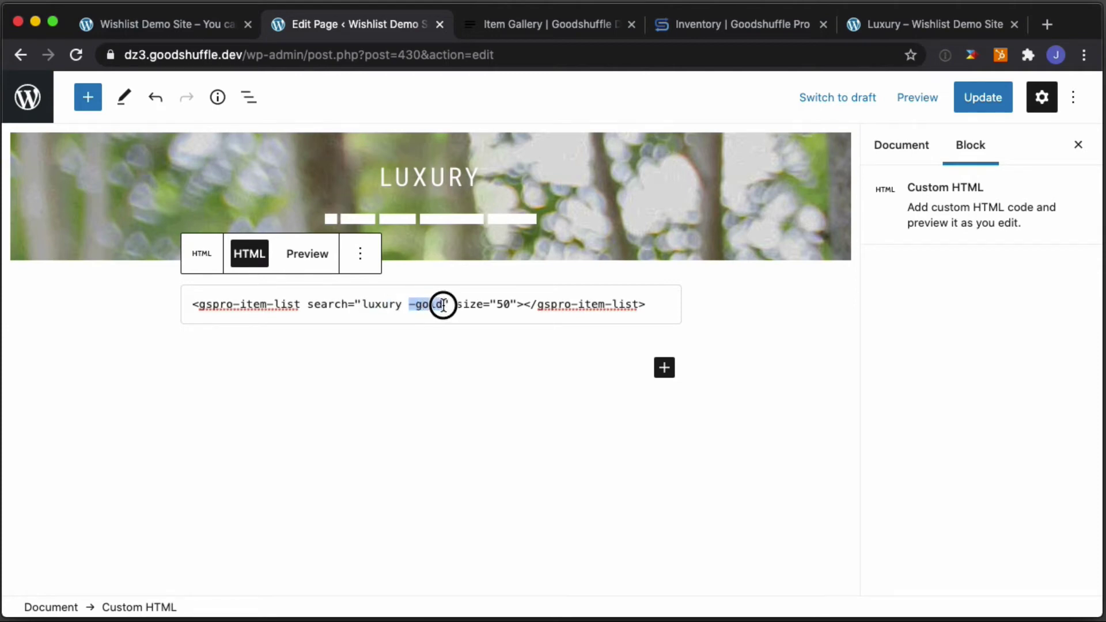
pyautogui.click(414, 305)
# Update the Luxury page and reload its live version to check the filtered items
pyautogui.click(971, 94)
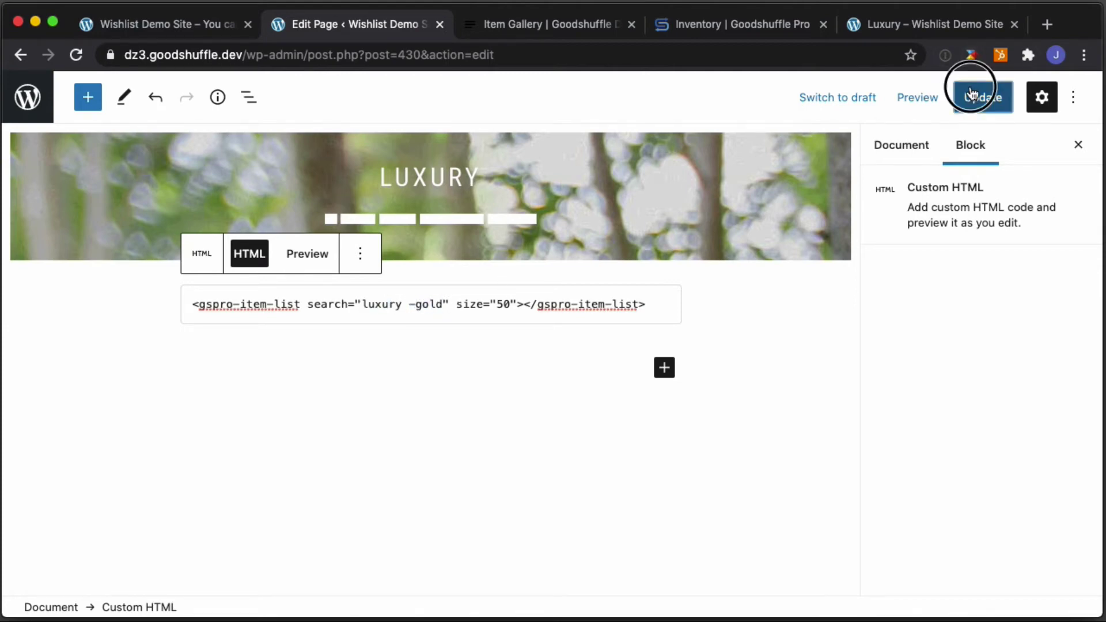
pyautogui.click(917, 23)
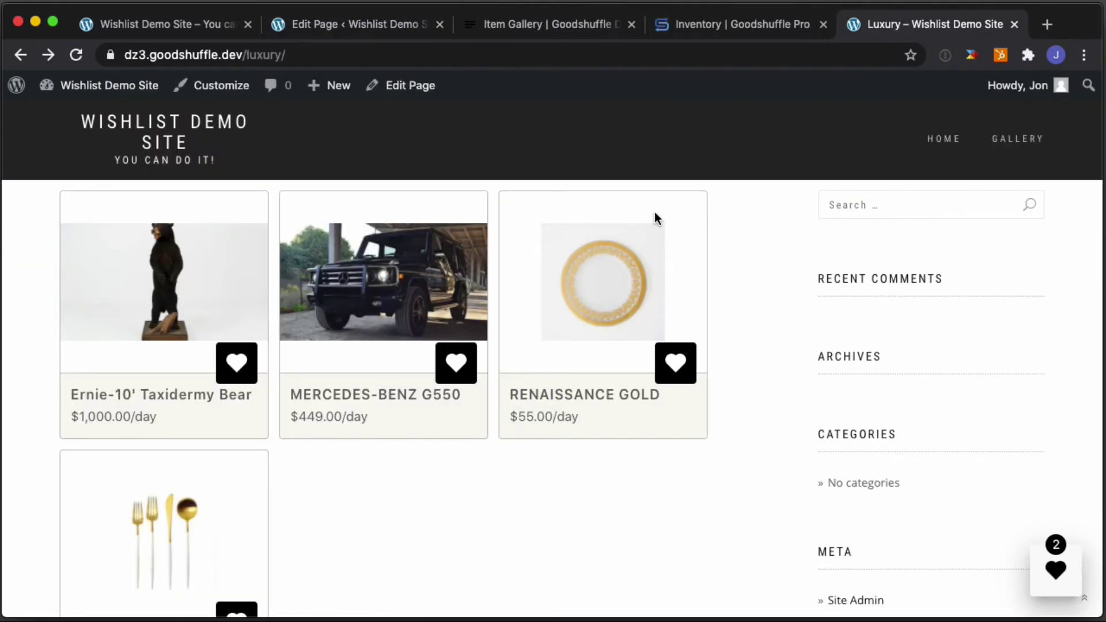
pyautogui.press('super+r')
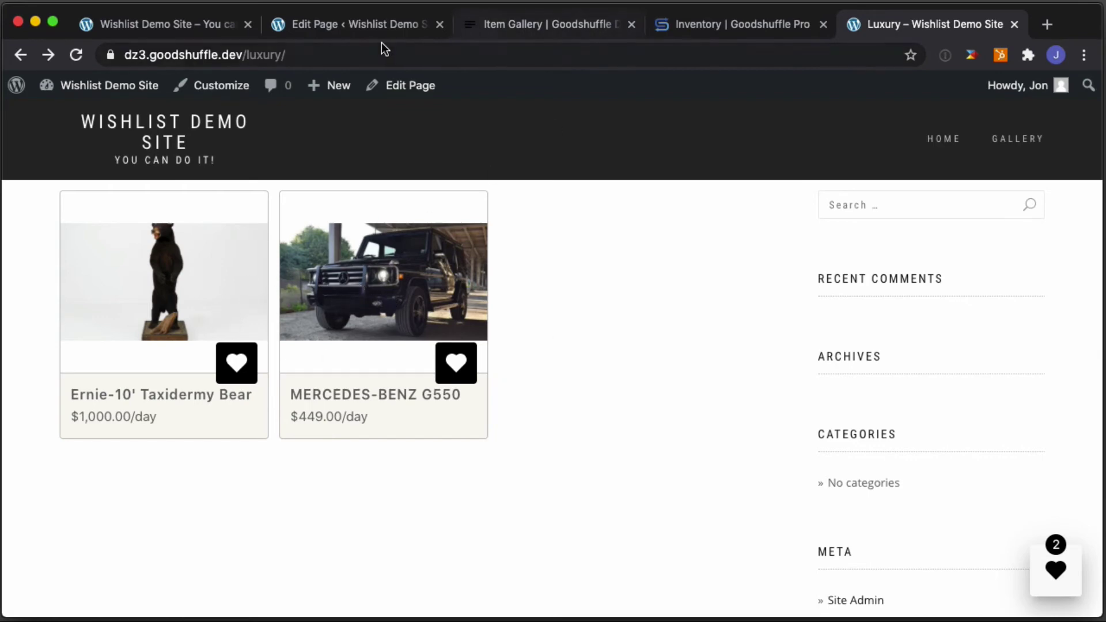
# Copy the whole gspro-item-list tag in the Luxury page editor into a new Custom HTML block below the existing one
pyautogui.click(372, 26)
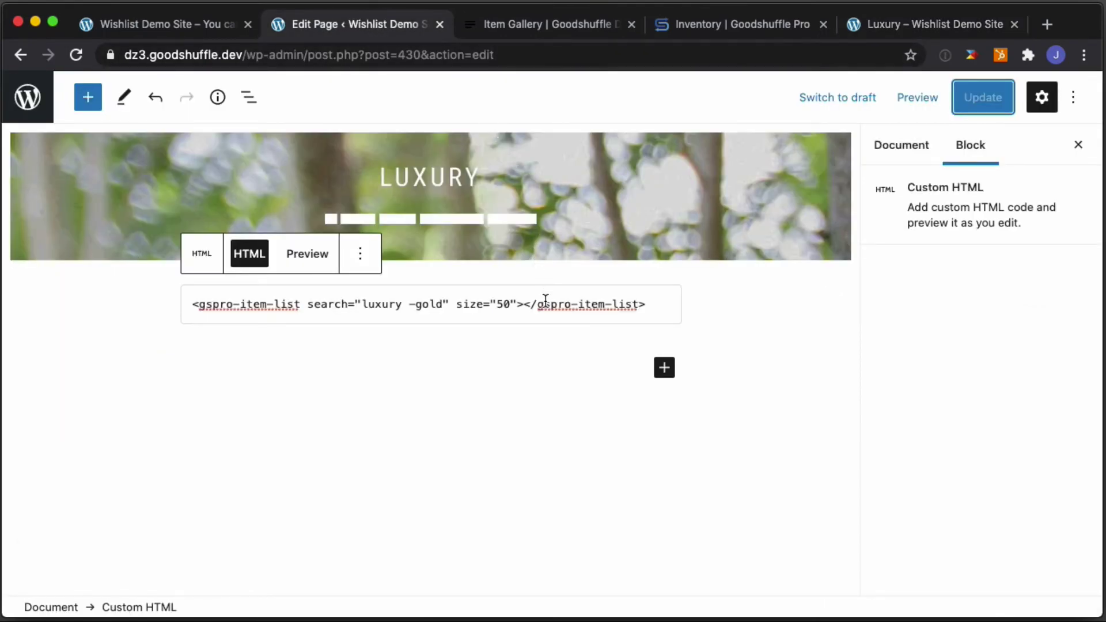
pyautogui.moveTo(646, 303); pyautogui.dragTo(191, 303)
pyautogui.press('super+c')
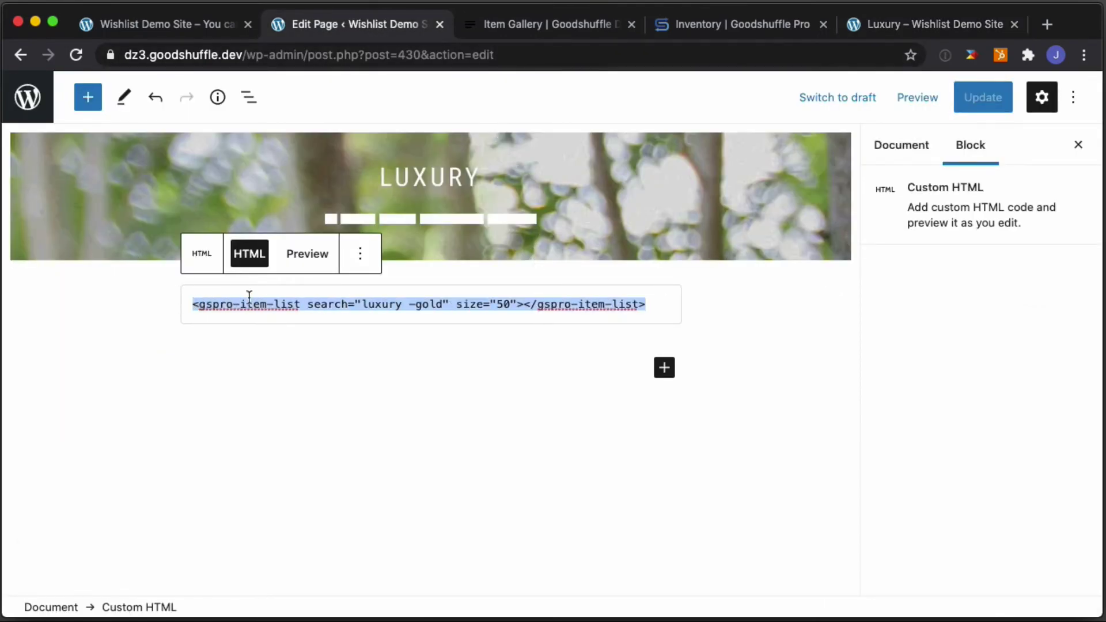
pyautogui.click(665, 374)
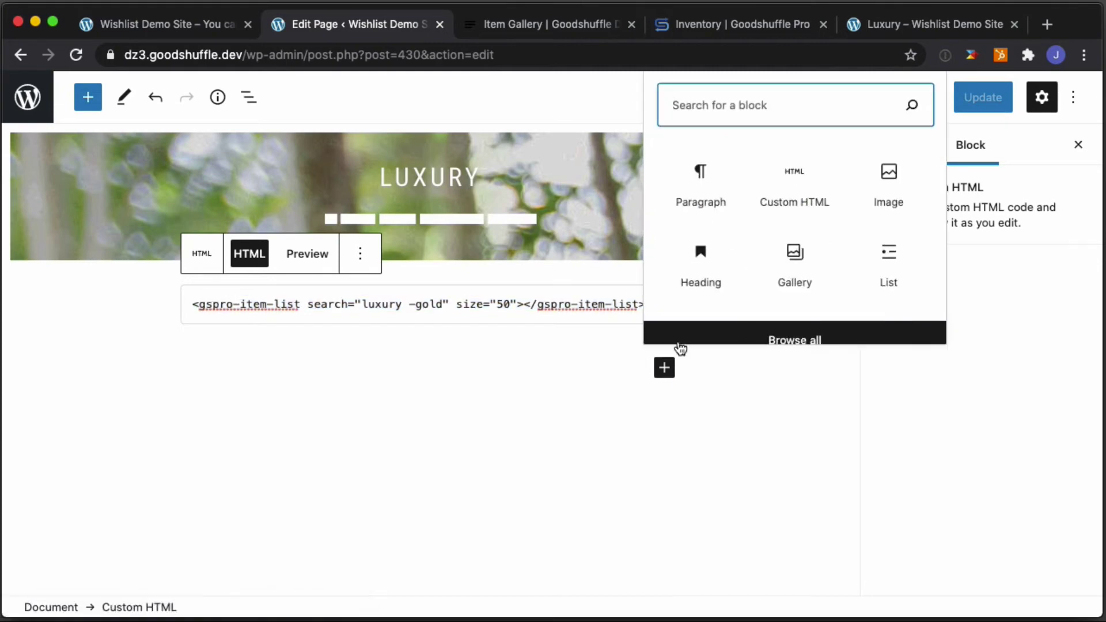
pyautogui.click(659, 377)
pyautogui.click(664, 373)
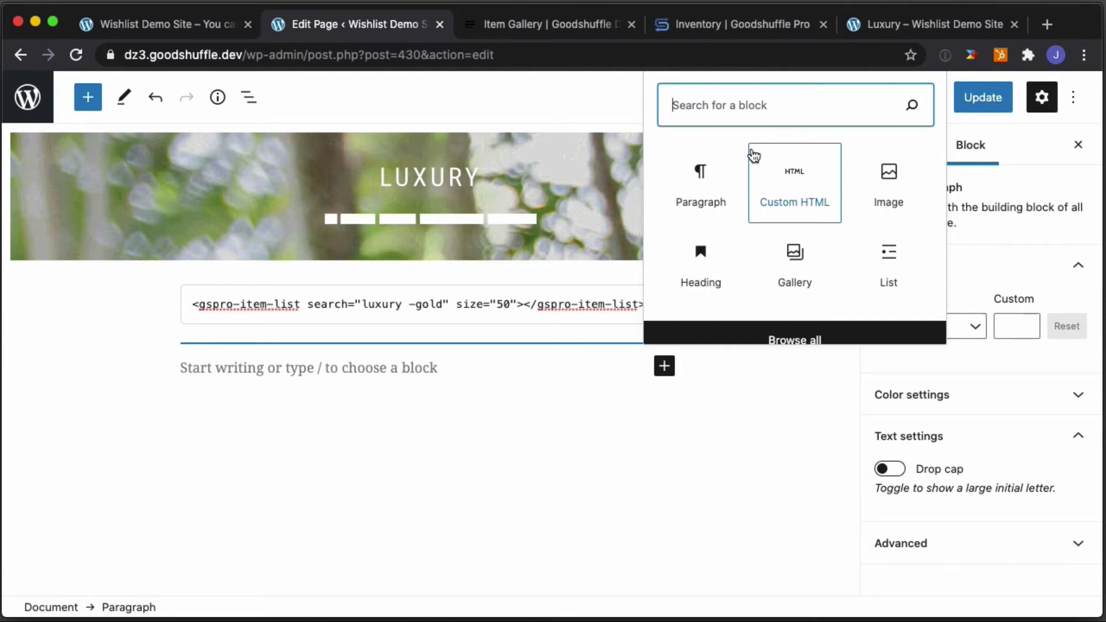
pyautogui.write('custom')
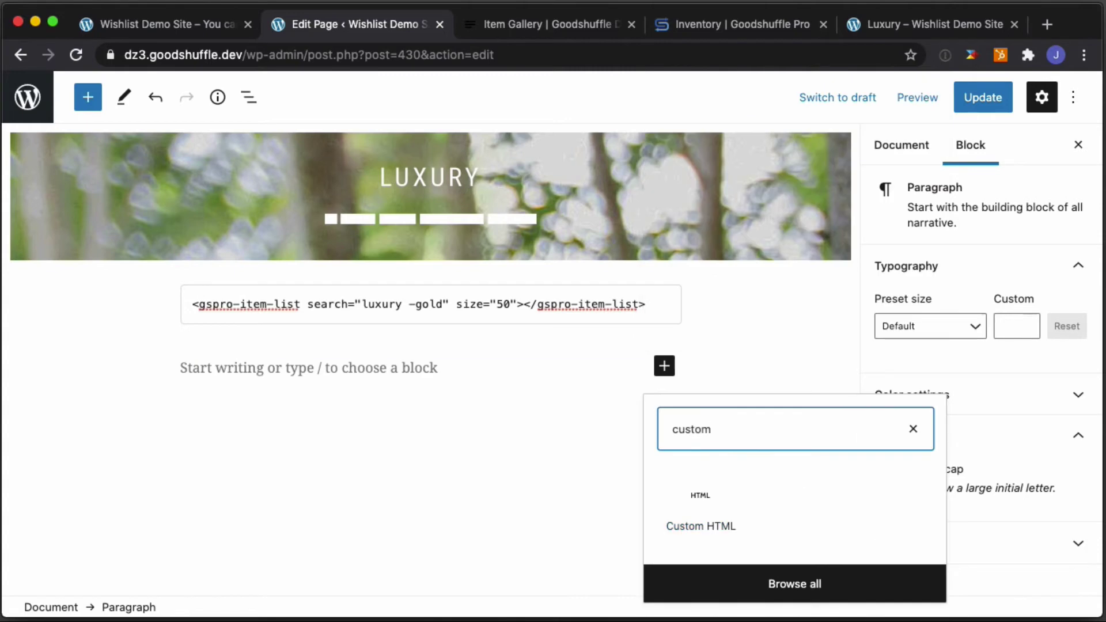
pyautogui.click(697, 494)
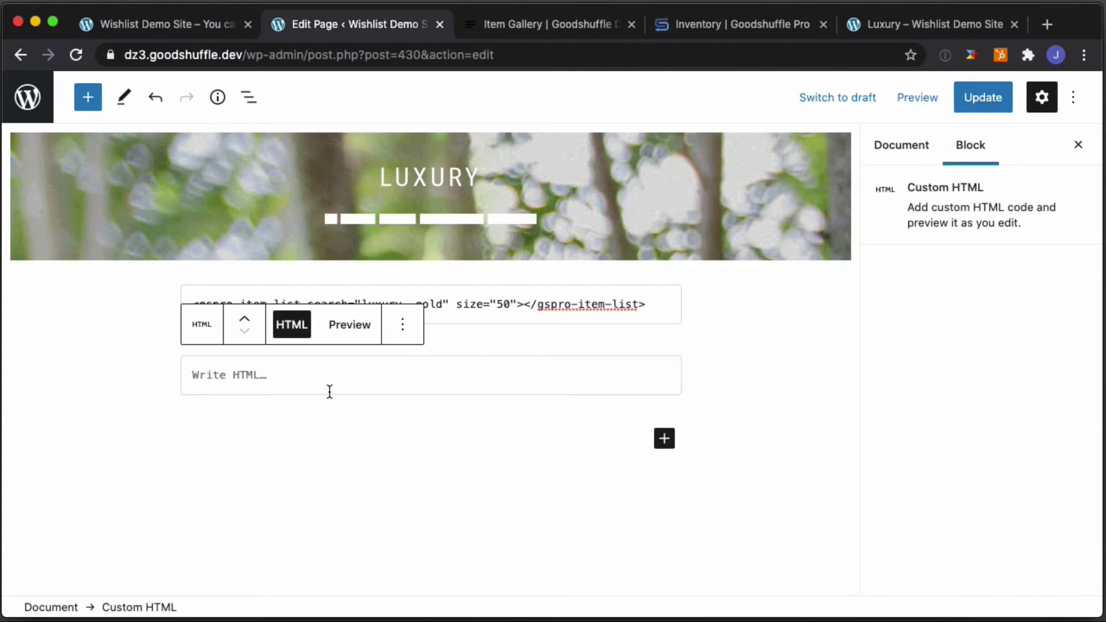
pyautogui.press('super+v')
# Change the search attribute in the first Custom HTML block to "gold"
pyautogui.click(445, 310)
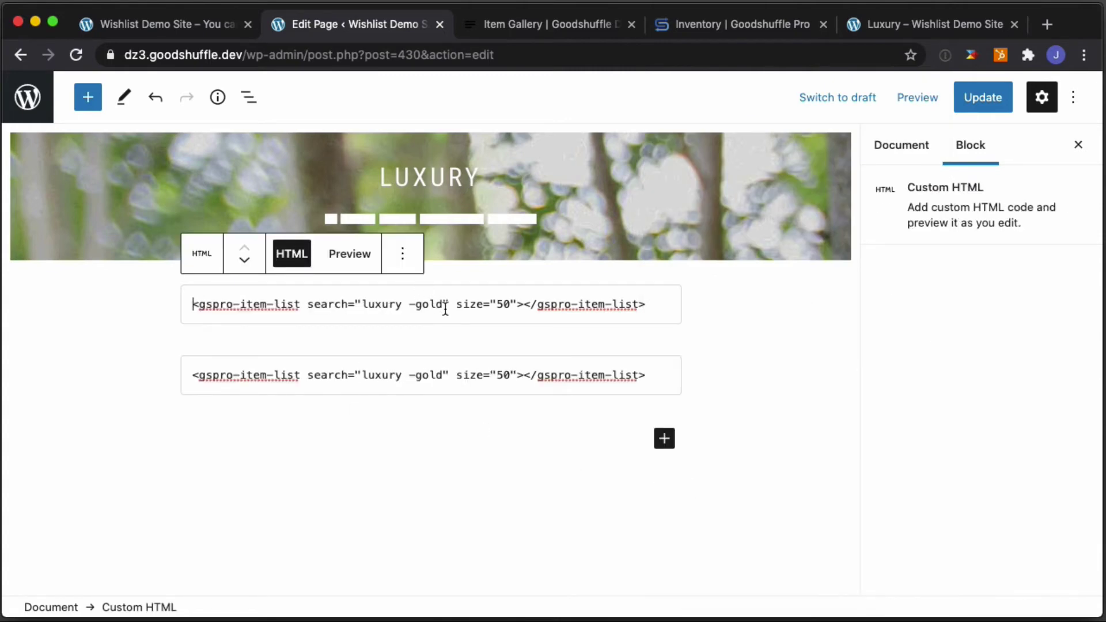
pyautogui.moveTo(446, 309); pyautogui.dragTo(362, 309)
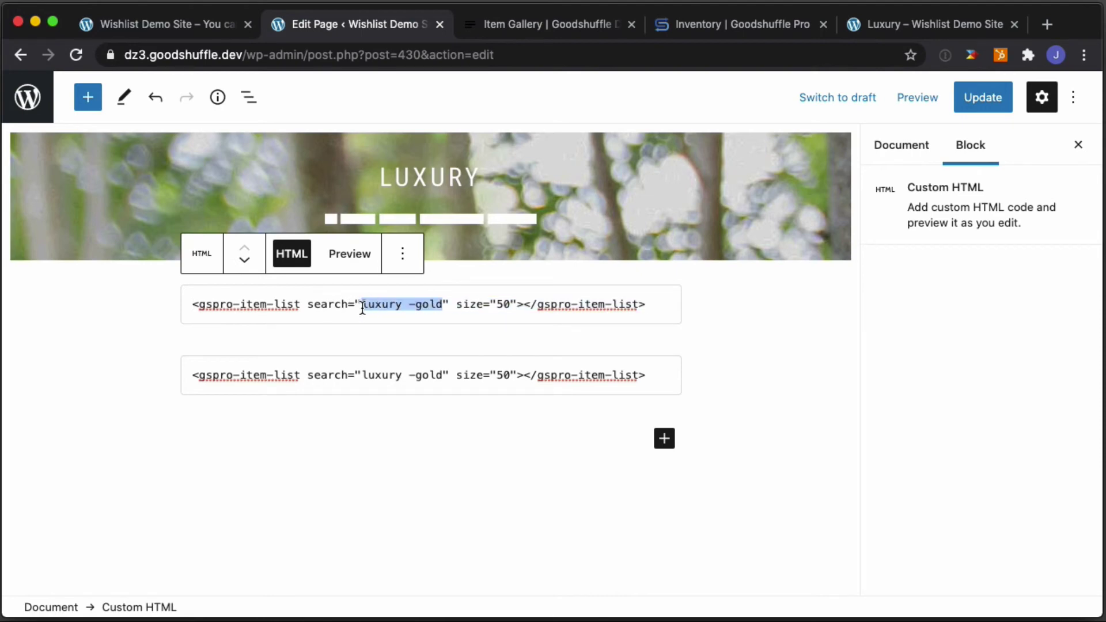
pyautogui.write('gold')
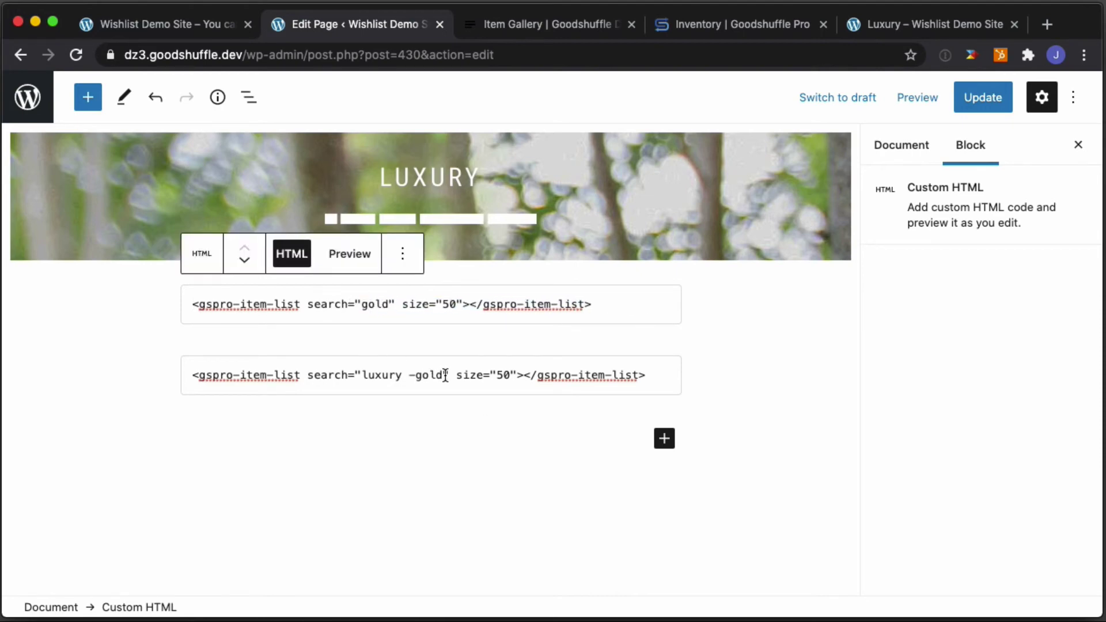
# Change the second Custom HTML block's search attribute to "silver" and copy its whole tag into a new Custom HTML block below it
pyautogui.moveTo(444, 375); pyautogui.dragTo(360, 378)
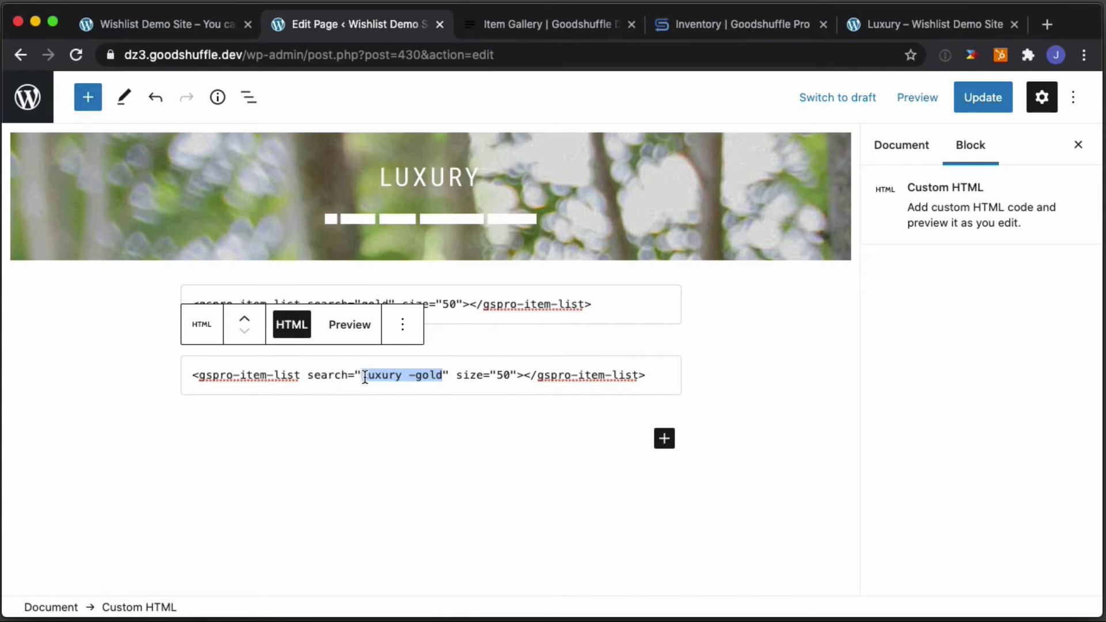
pyautogui.write('silver')
pyautogui.press('shift+super+Left')
pyautogui.press('Left')
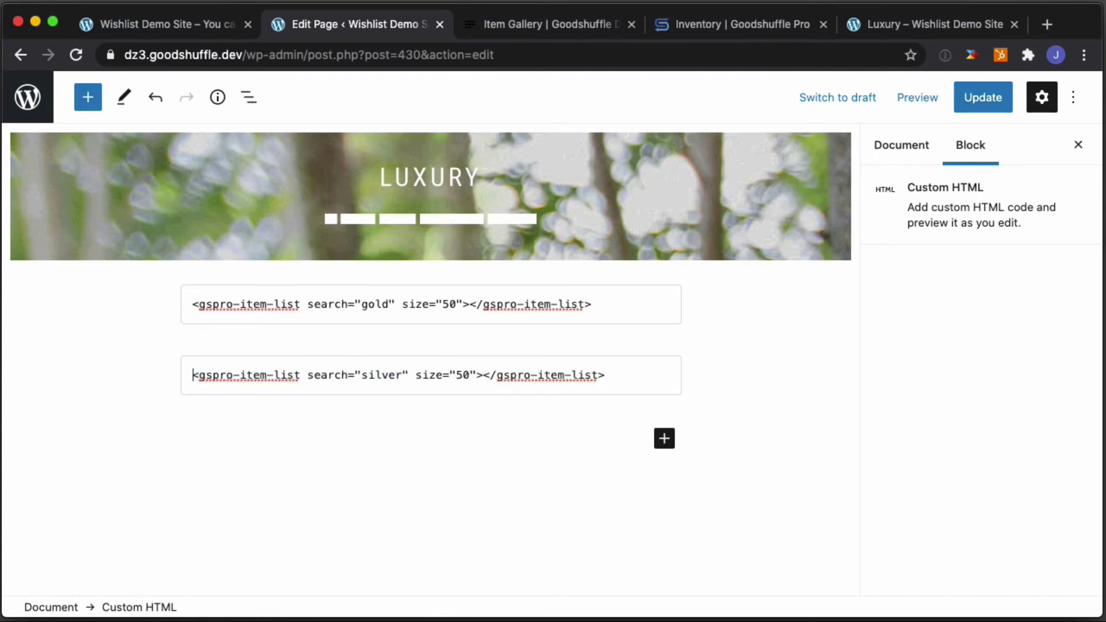
pyautogui.press('shift+super+Right')
pyautogui.press('super+c')
pyautogui.click(664, 438)
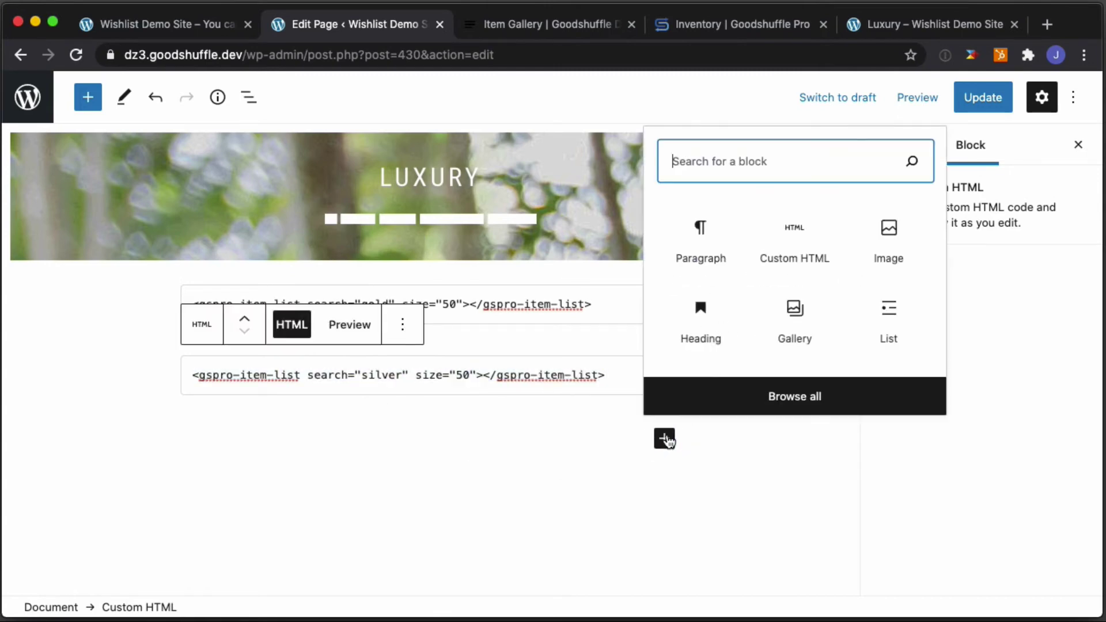
pyautogui.click(794, 236)
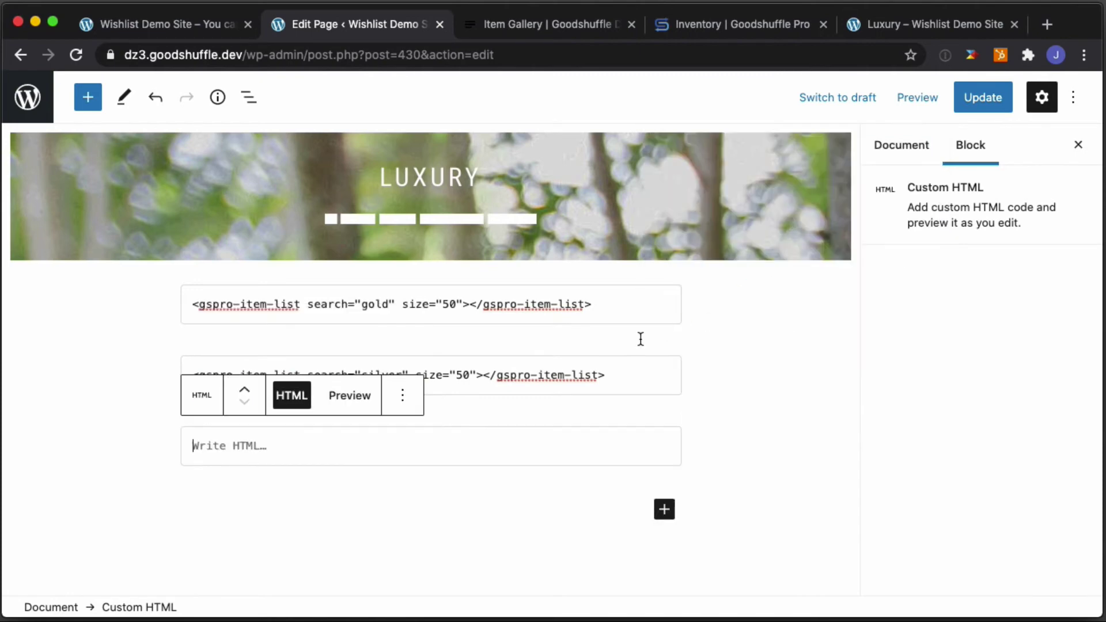
pyautogui.press('super+v')
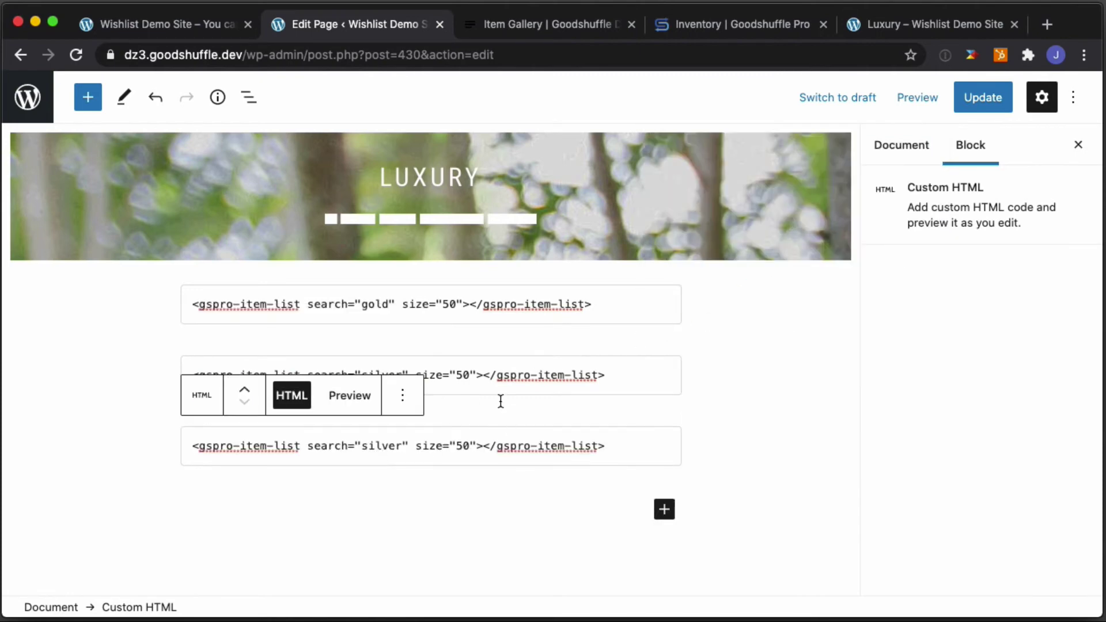
# Set the search attribute in the third Custom HTML block to "black" and update the Luxury page
pyautogui.doubleClick(380, 446)
pyautogui.write('black')
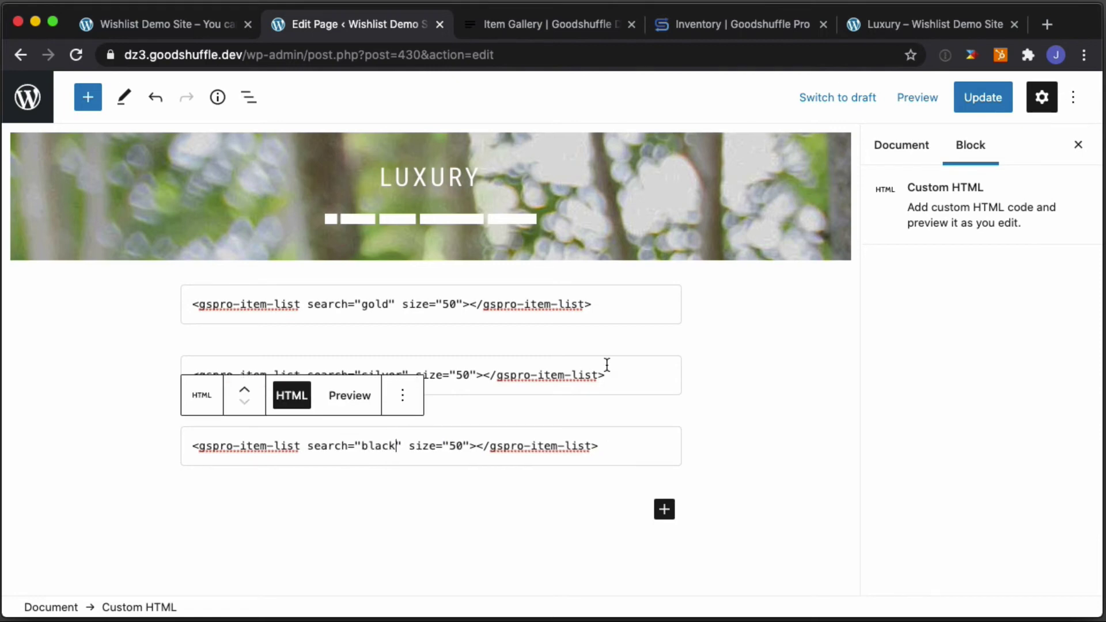
pyautogui.click(980, 103)
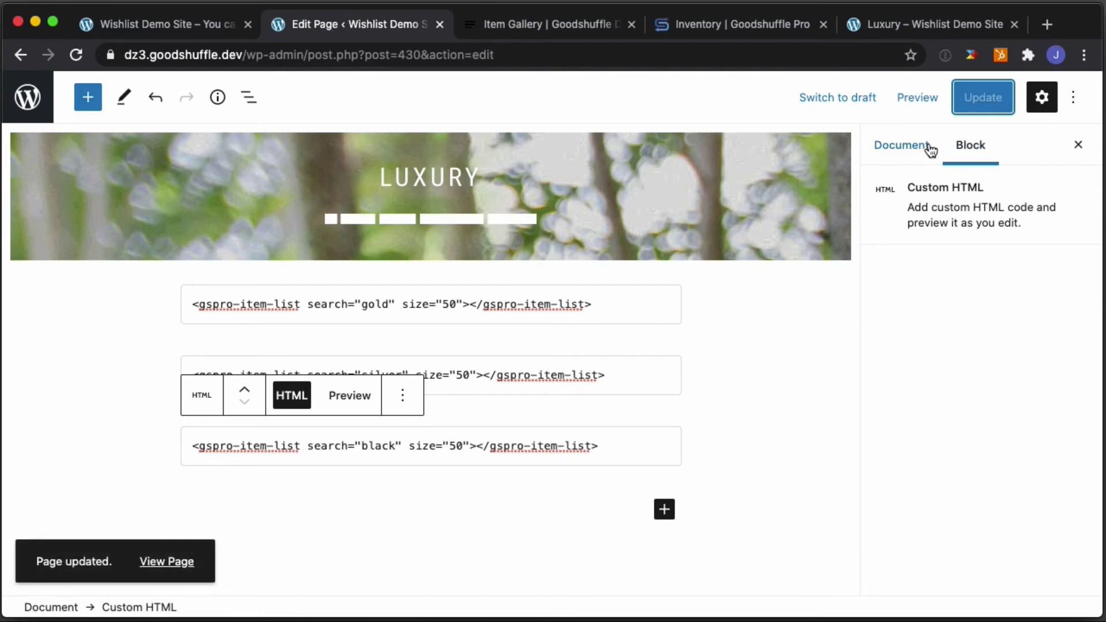
# Reload the live Luxury page and look through the gold and silver item lists
pyautogui.click(925, 25)
pyautogui.press('super+r')
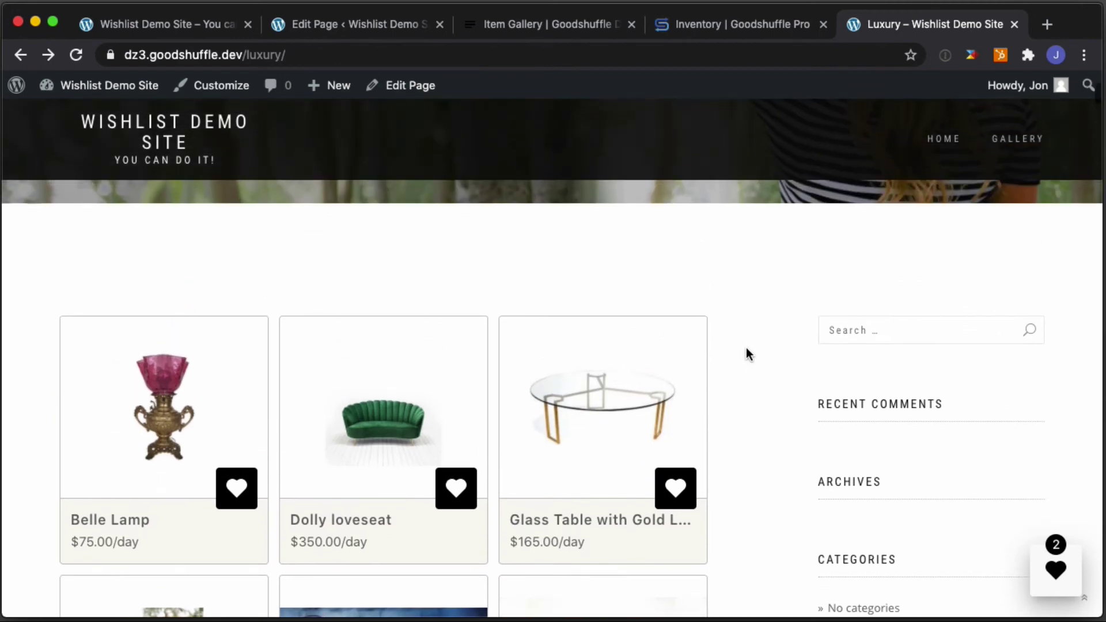
pyautogui.scroll(-3, 127, 409)
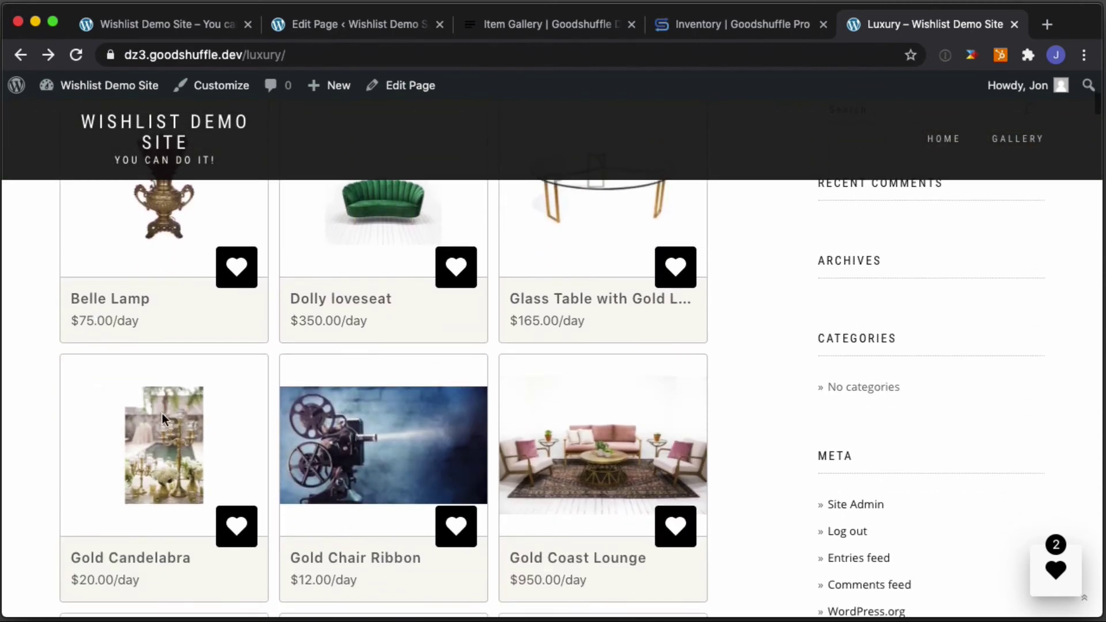
pyautogui.scroll(-1, 334, 443)
pyautogui.scroll(-8, 520, 477)
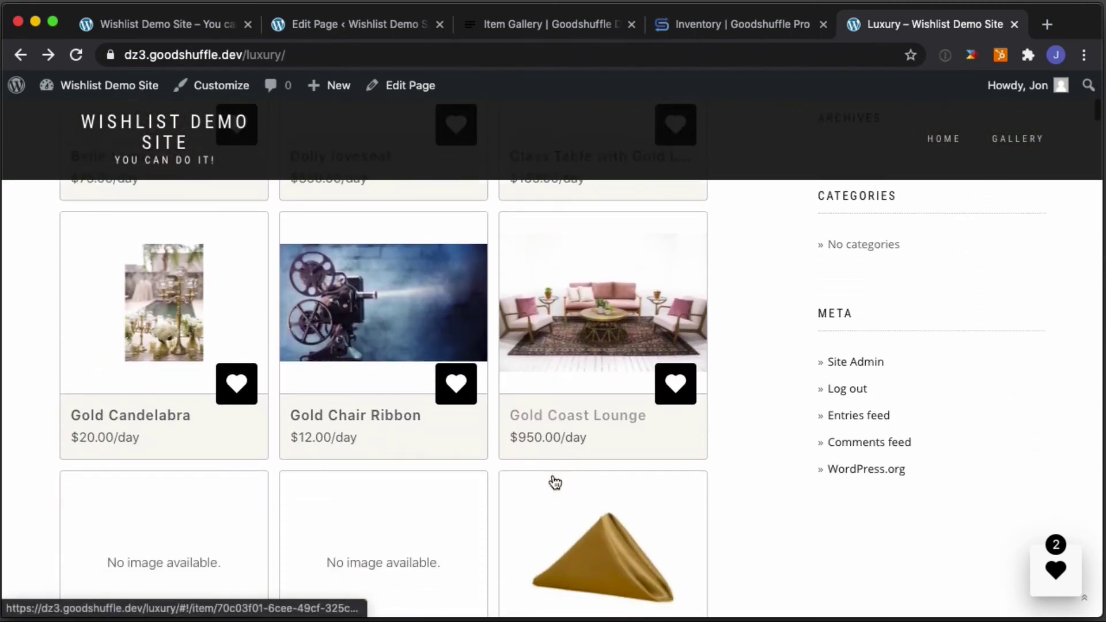
pyautogui.scroll(-20, 550, 478)
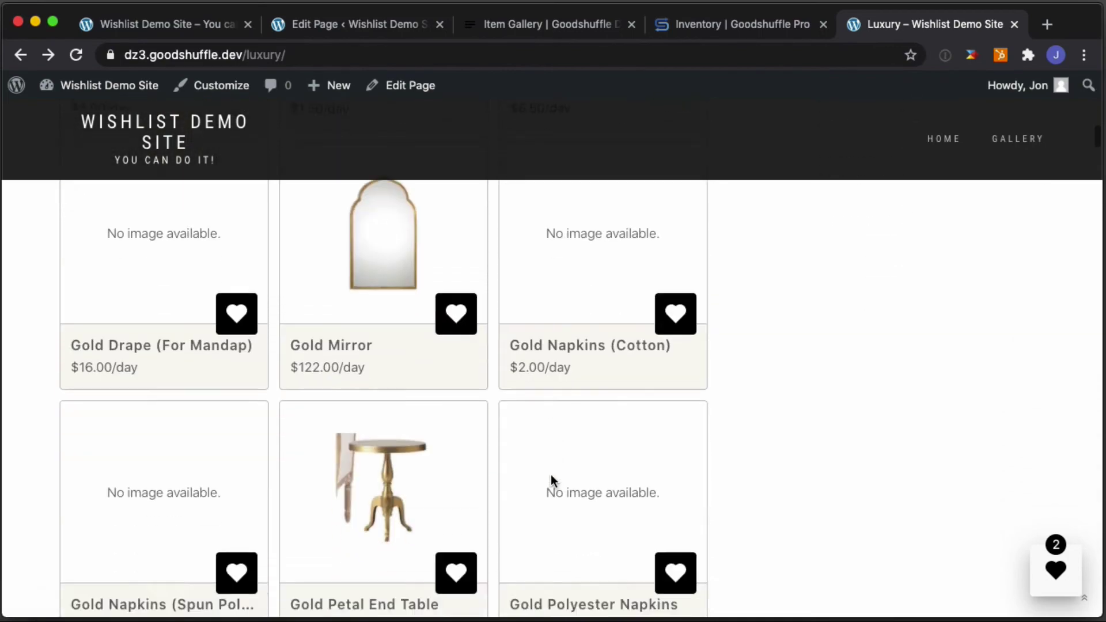
pyautogui.scroll(-17, 551, 478)
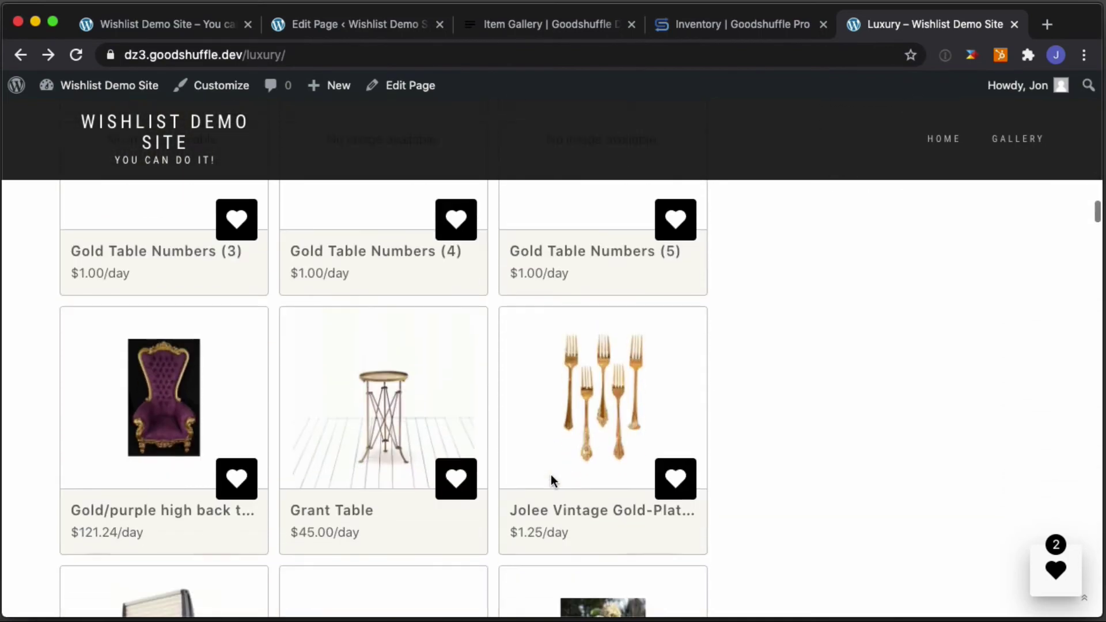
pyautogui.scroll(-17, 551, 481)
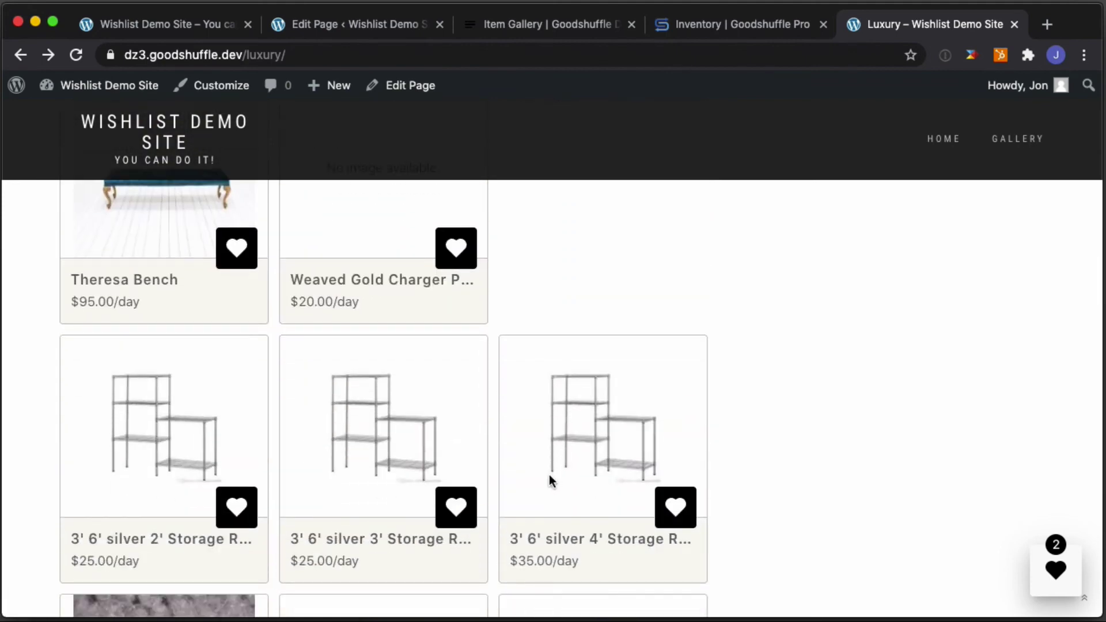
pyautogui.scroll(-2, 529, 455)
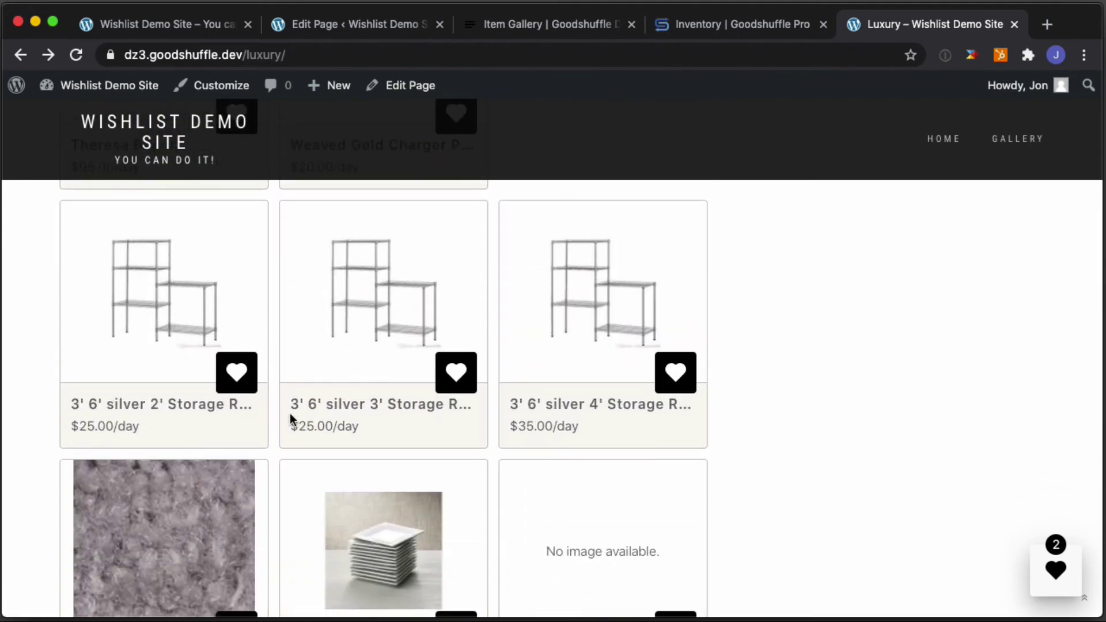
pyautogui.scroll(-11, 299, 419)
pyautogui.scroll(-12, 302, 418)
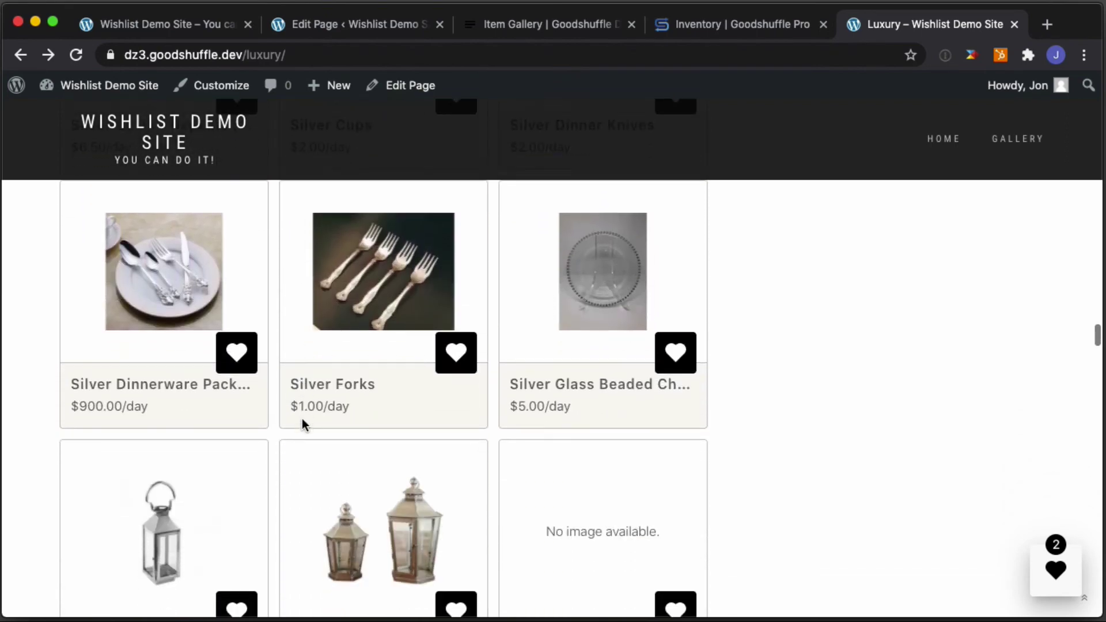
pyautogui.scroll(-3, 306, 429)
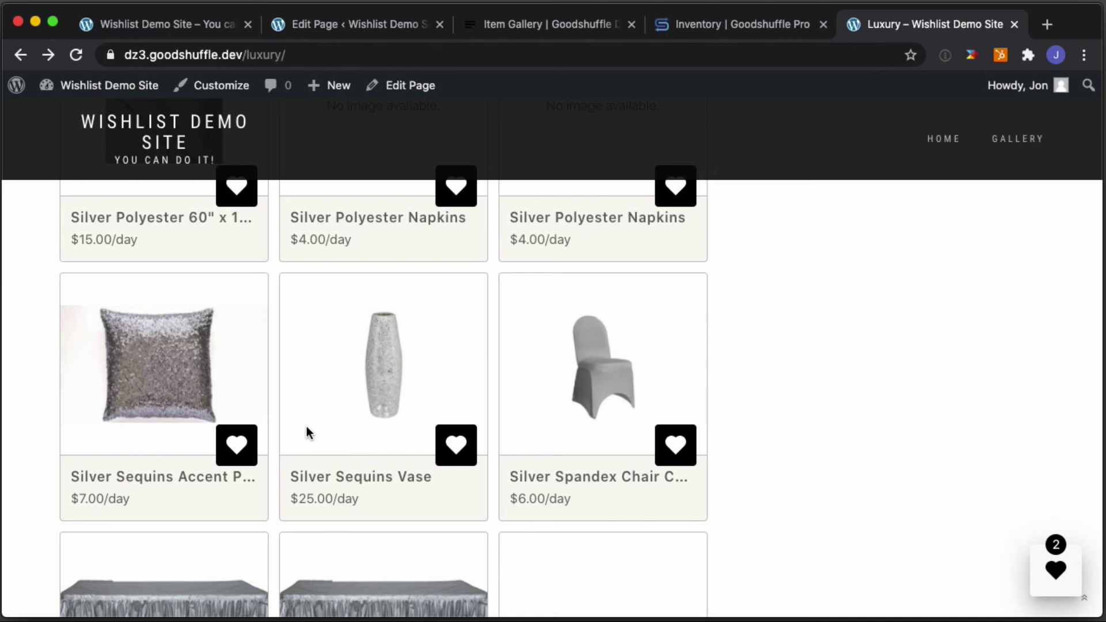
pyautogui.scroll(-8, 374, 482)
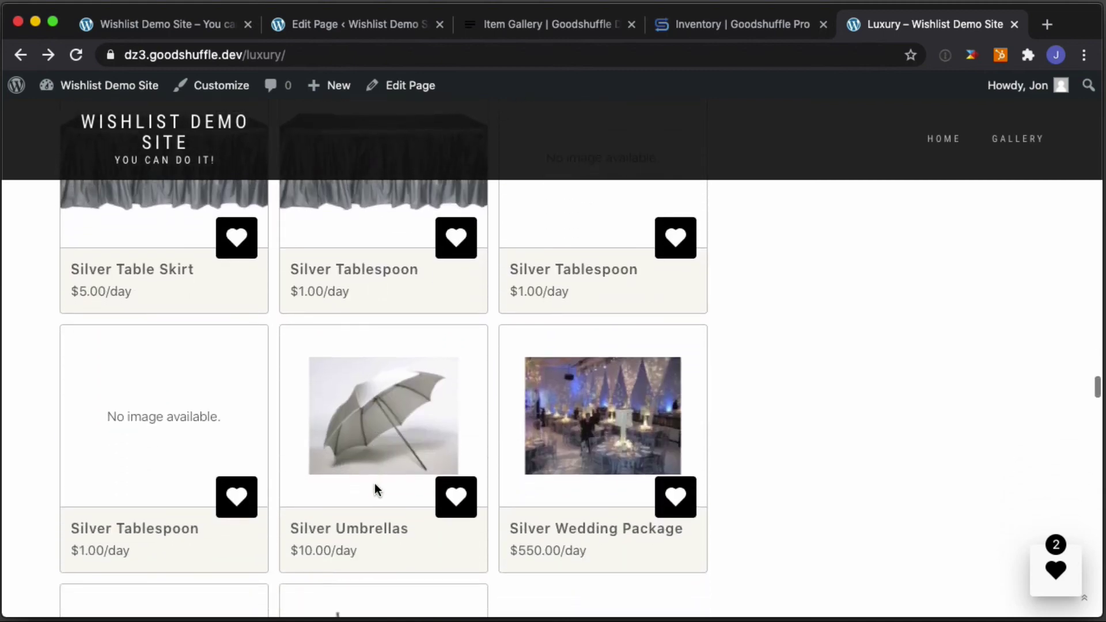
pyautogui.scroll(-1, 374, 483)
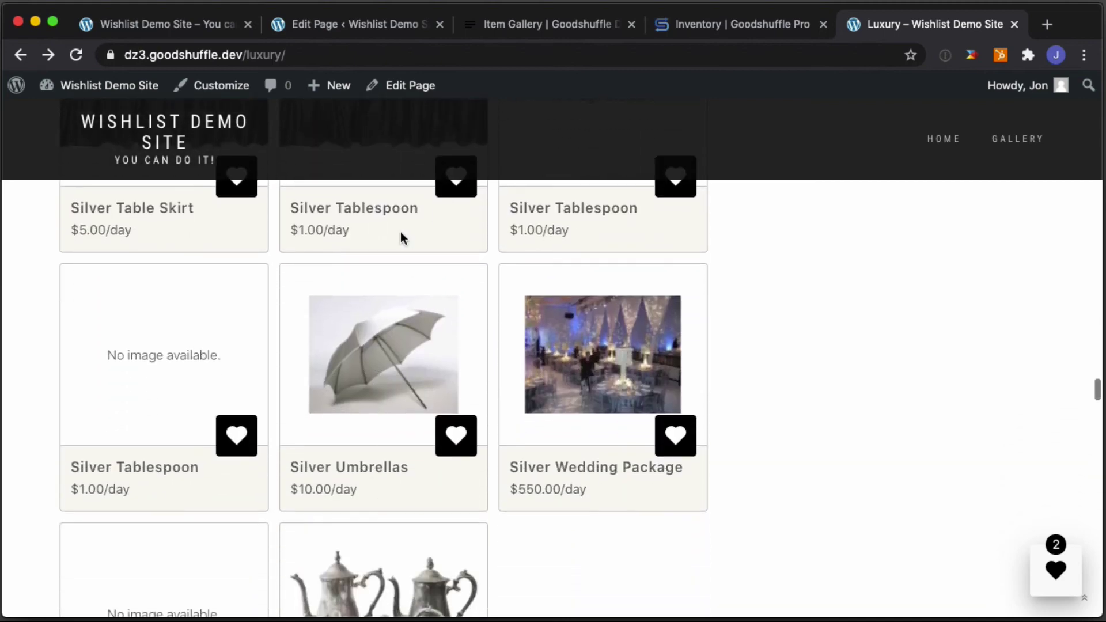
# Change the Luxury page's template to Full width in the page editor and update the page
pyautogui.click(389, 26)
pyautogui.click(840, 350)
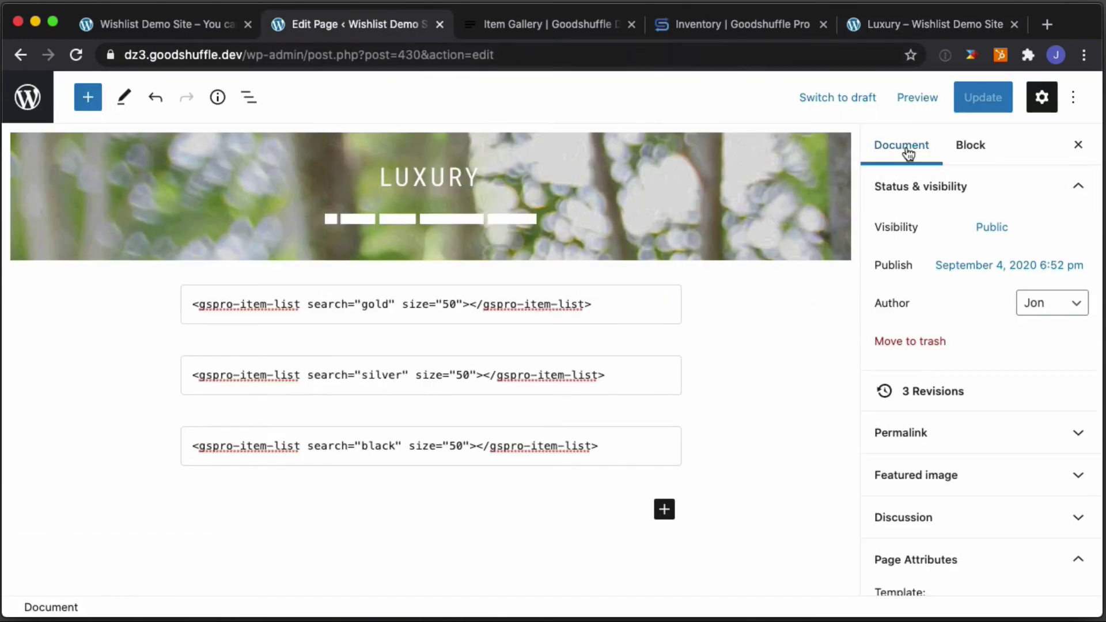
pyautogui.scroll(-5, 950, 512)
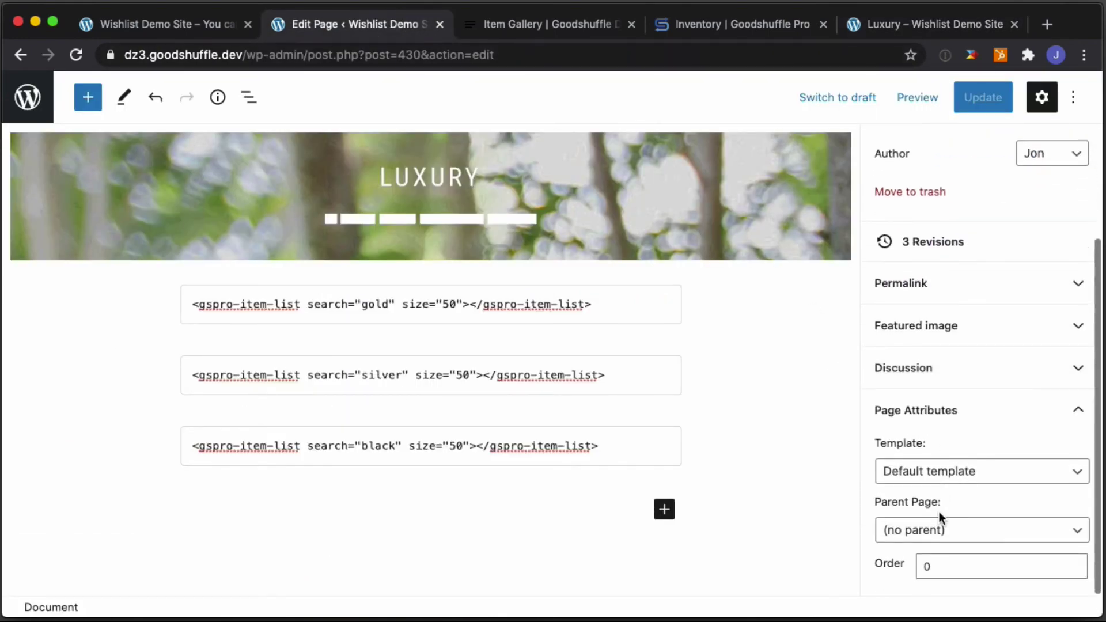
pyautogui.click(942, 483)
pyautogui.press('Escape')
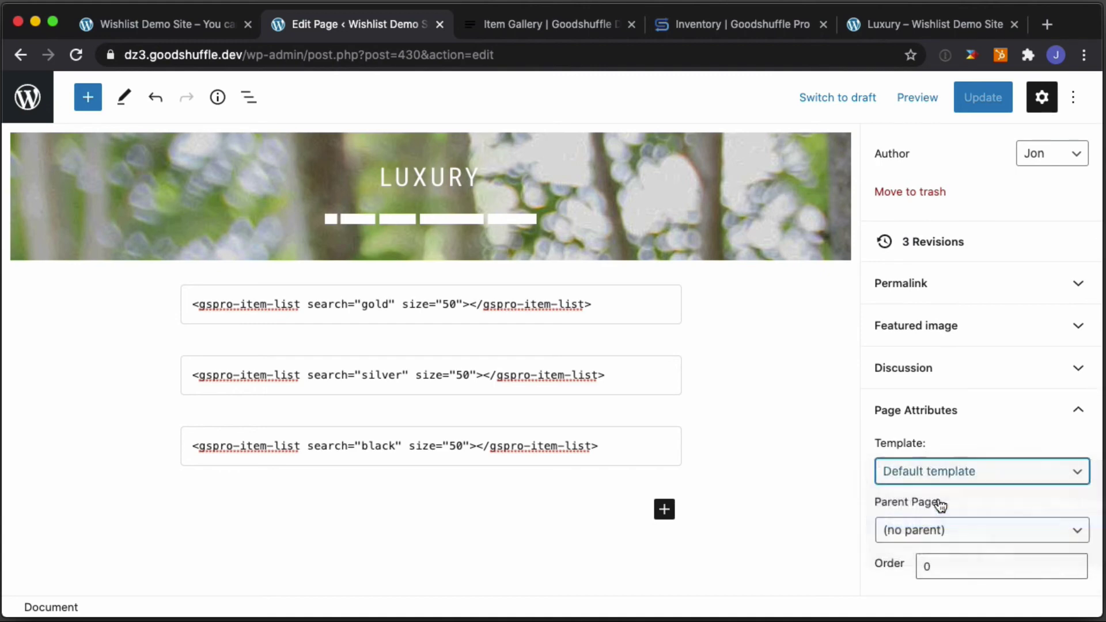
pyautogui.click(989, 101)
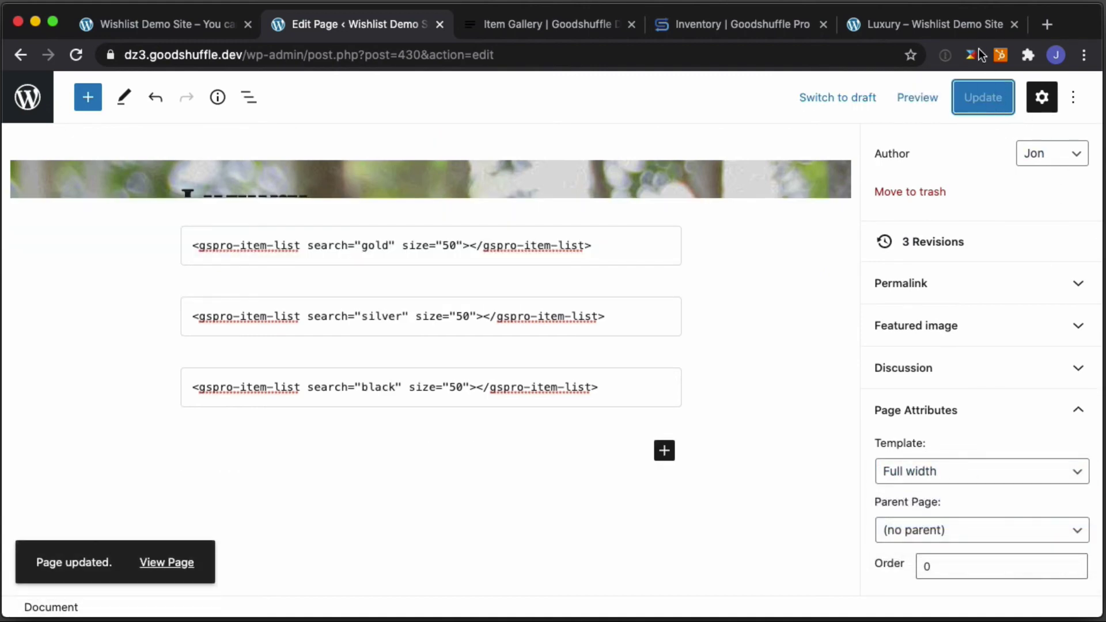
# Reload the live Luxury page and examine how the item lists are laid out with the Full width template
pyautogui.click(952, 26)
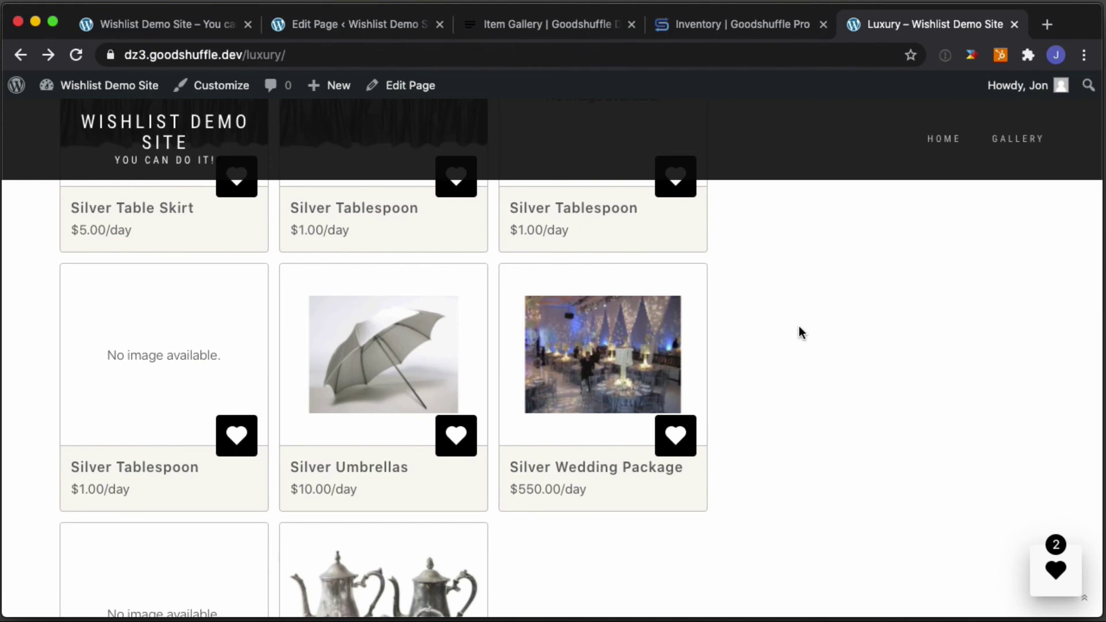
pyautogui.press('super+r')
pyautogui.scroll(-5, 799, 317)
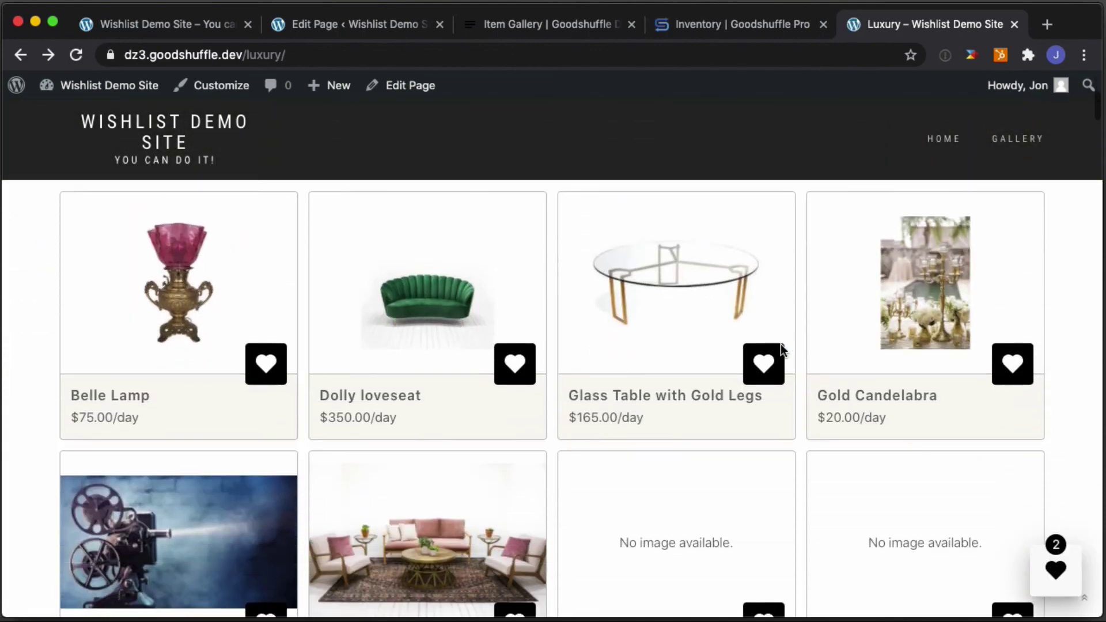
pyautogui.scroll(-10, 768, 433)
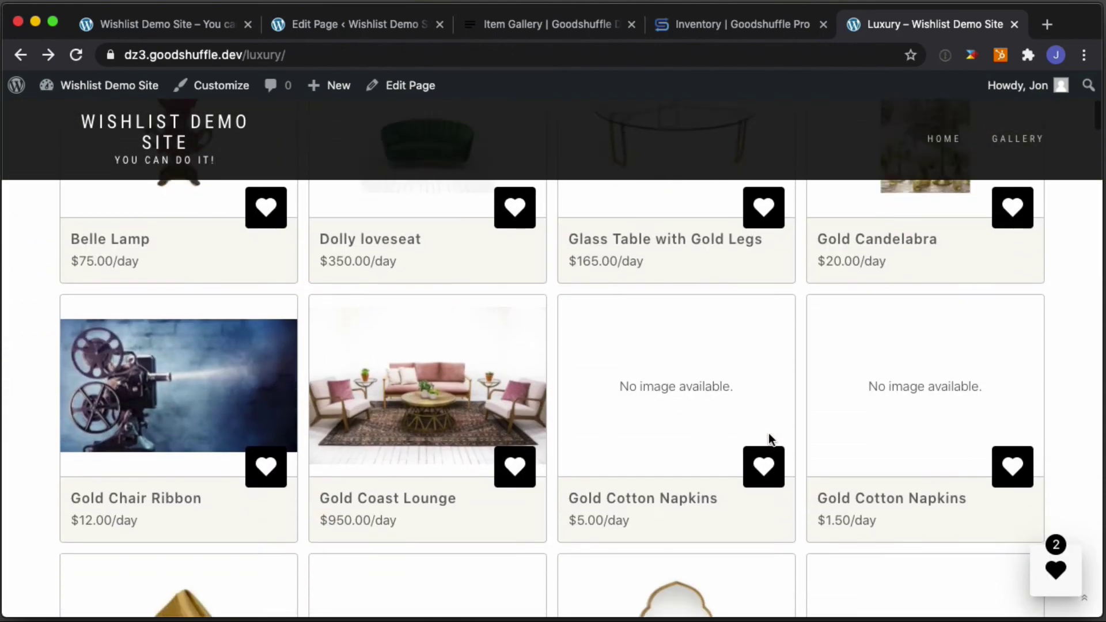
pyautogui.scroll(-18, 777, 438)
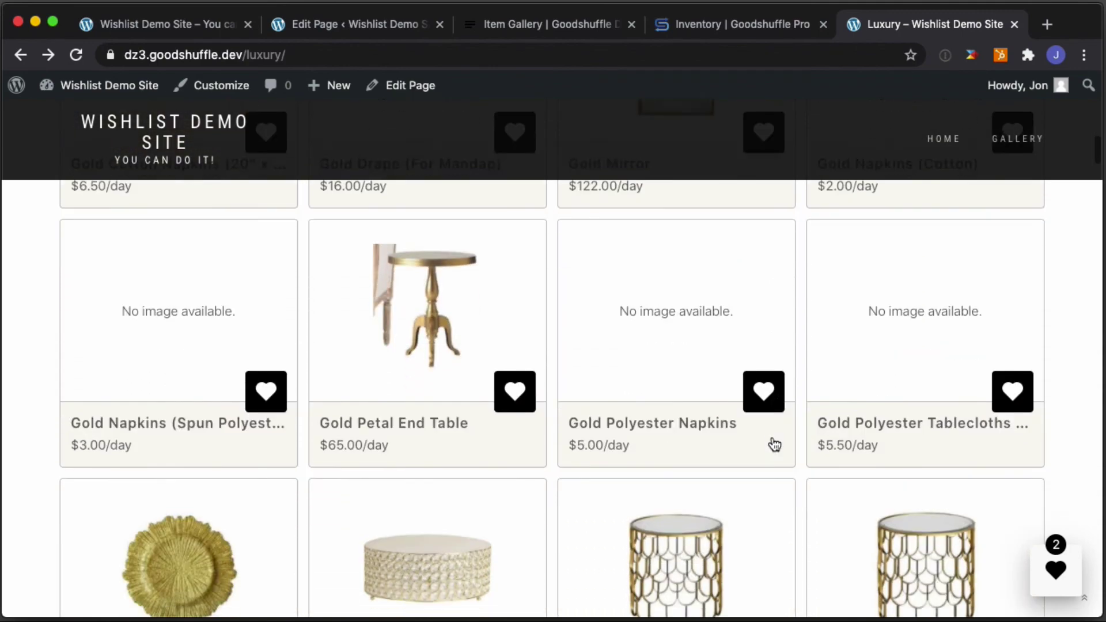
pyautogui.scroll(-10, 772, 442)
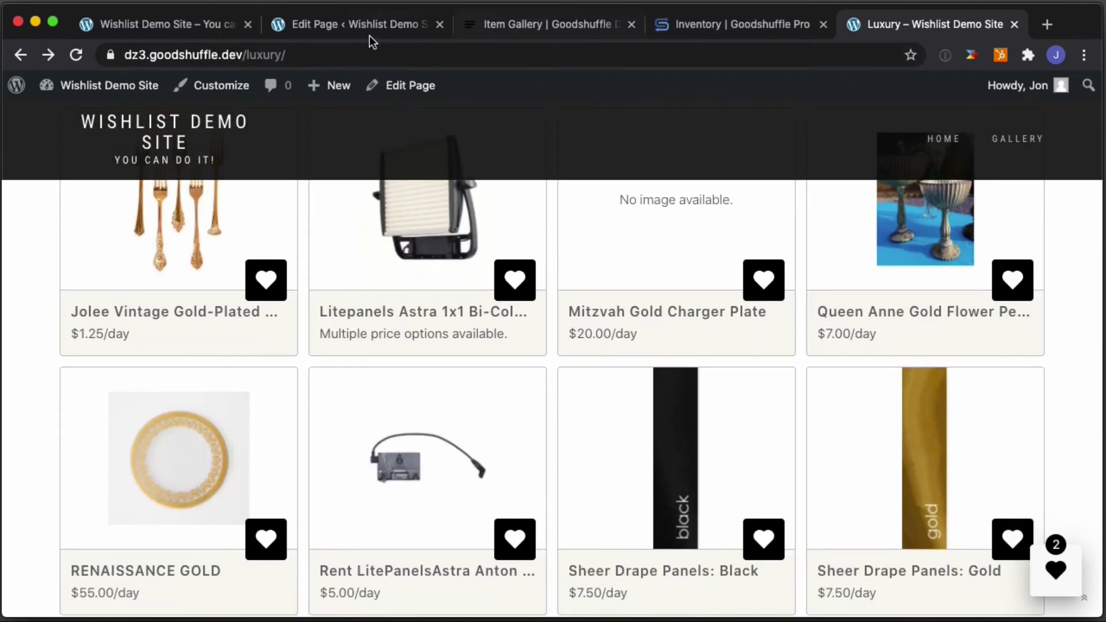
# Add the Luxury page to the site's Main Menu in the WordPress admin and save the menu
pyautogui.click(337, 25)
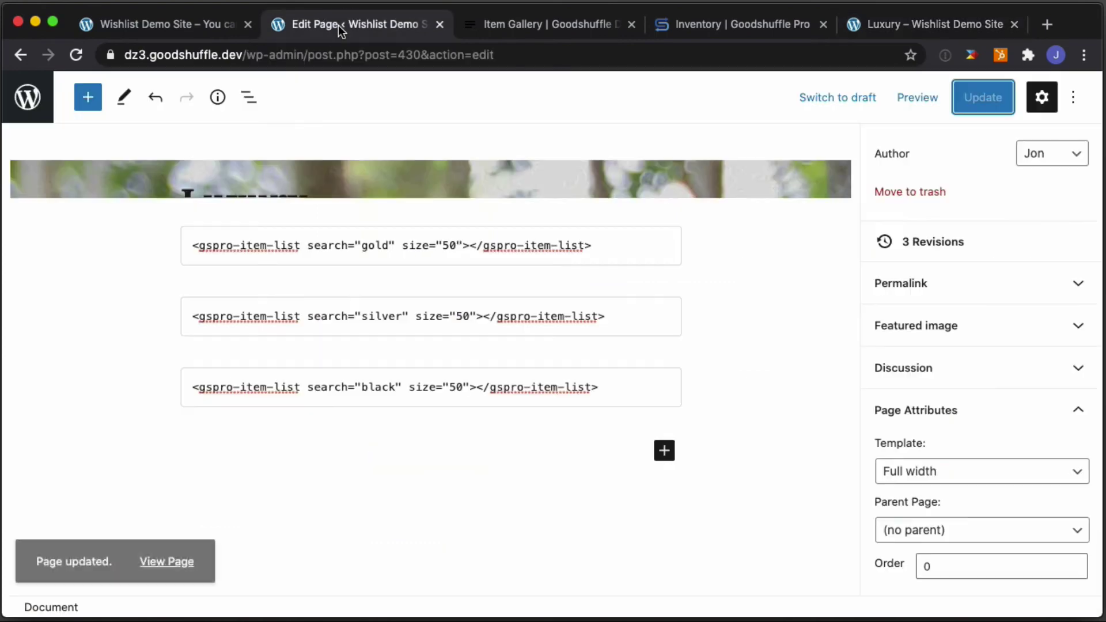
pyautogui.click(27, 97)
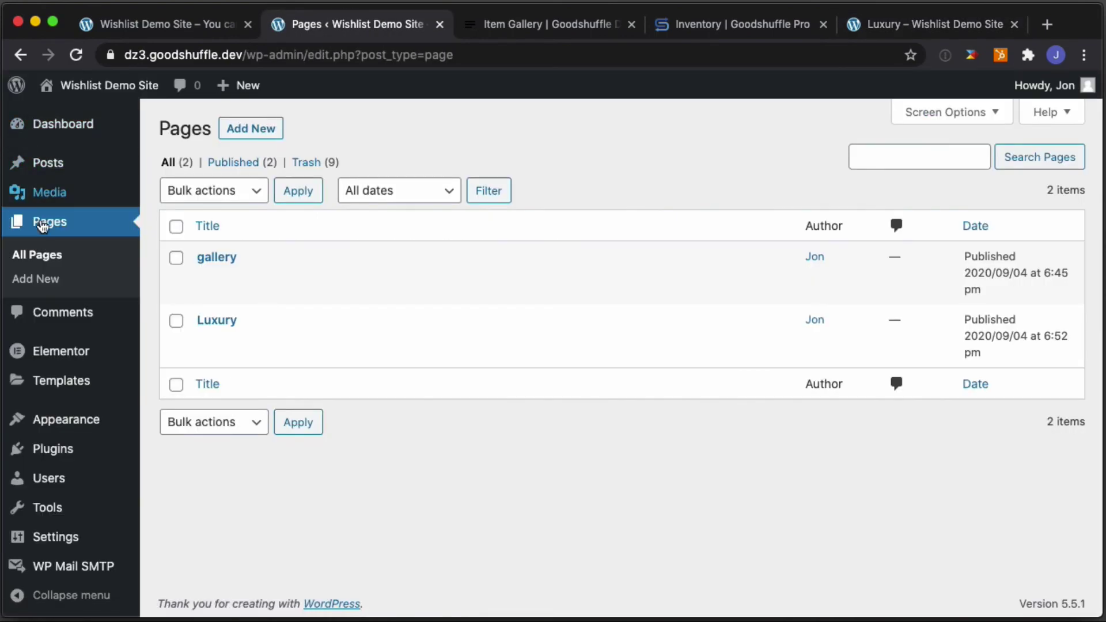
pyautogui.moveTo(99, 423)
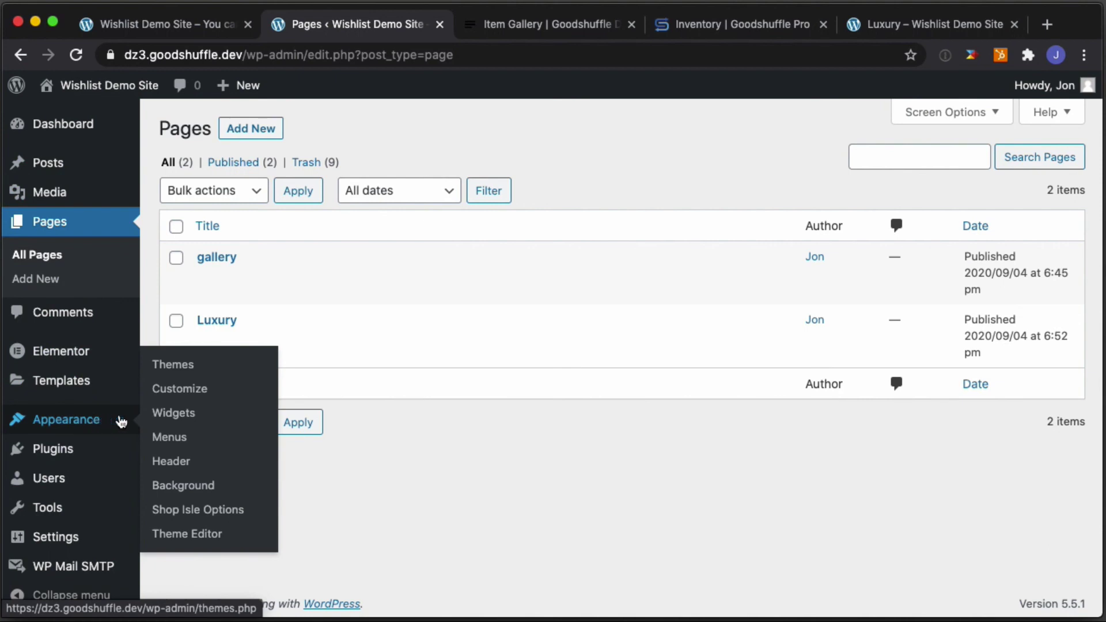
pyautogui.click(169, 438)
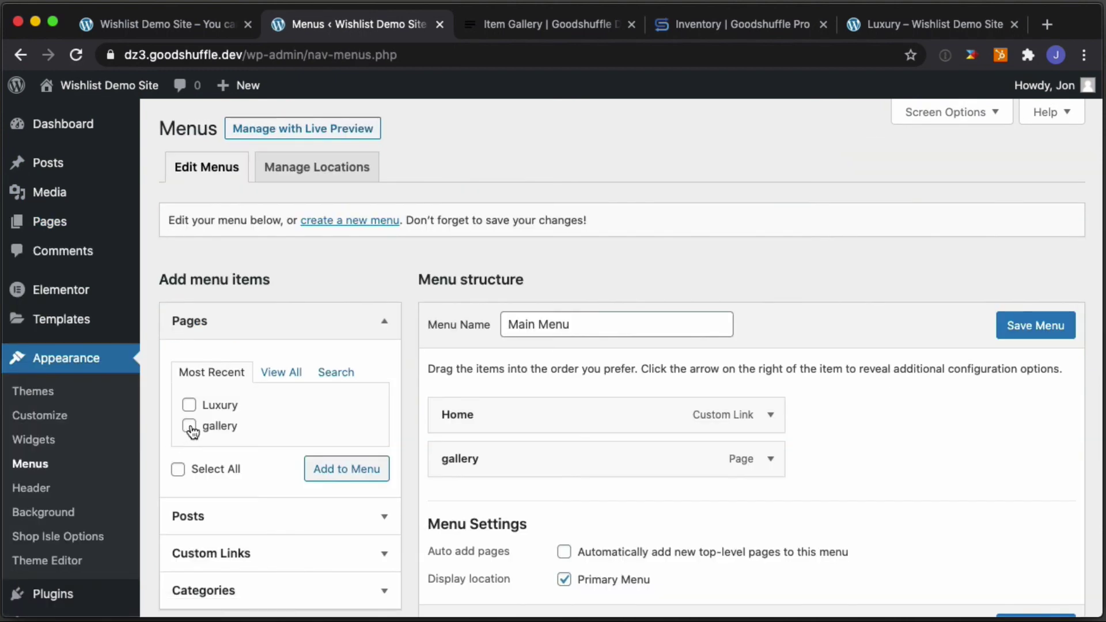
pyautogui.click(189, 406)
pyautogui.click(341, 473)
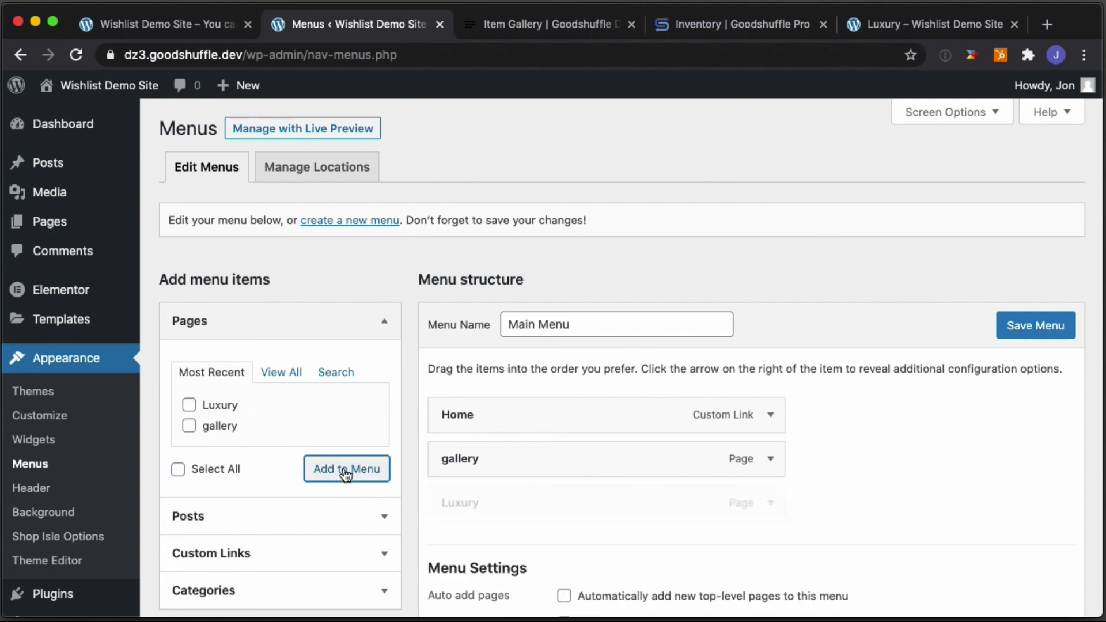
pyautogui.click(1026, 332)
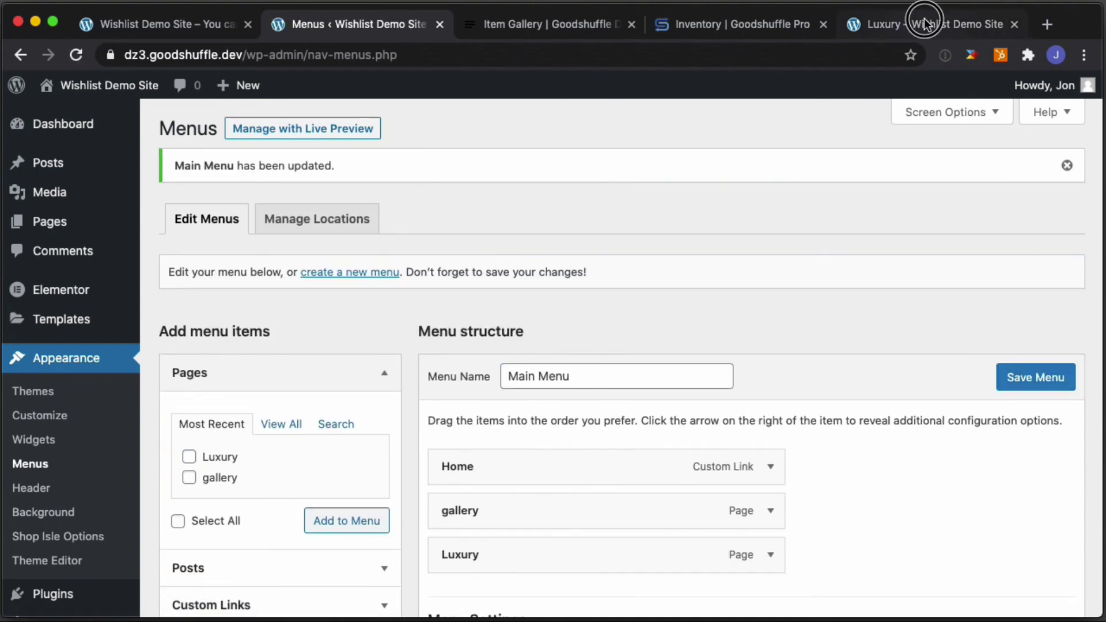
# Reload the live site, open the Luxury page from its navigation menu and check the displayed items
pyautogui.click(924, 24)
pyautogui.press('super+r')
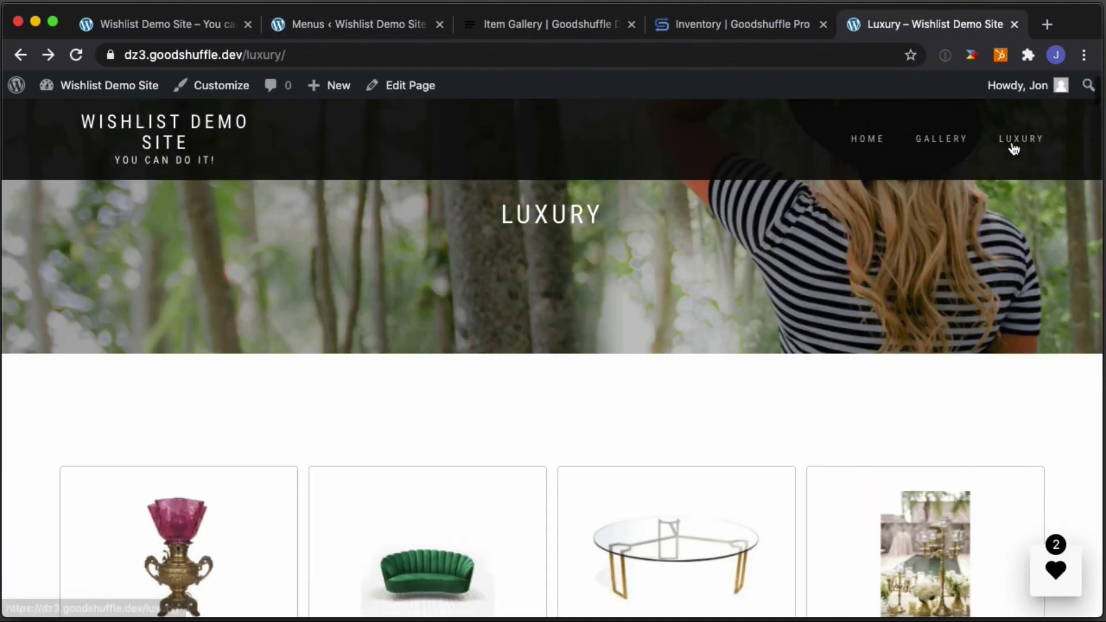
pyautogui.click(1021, 140)
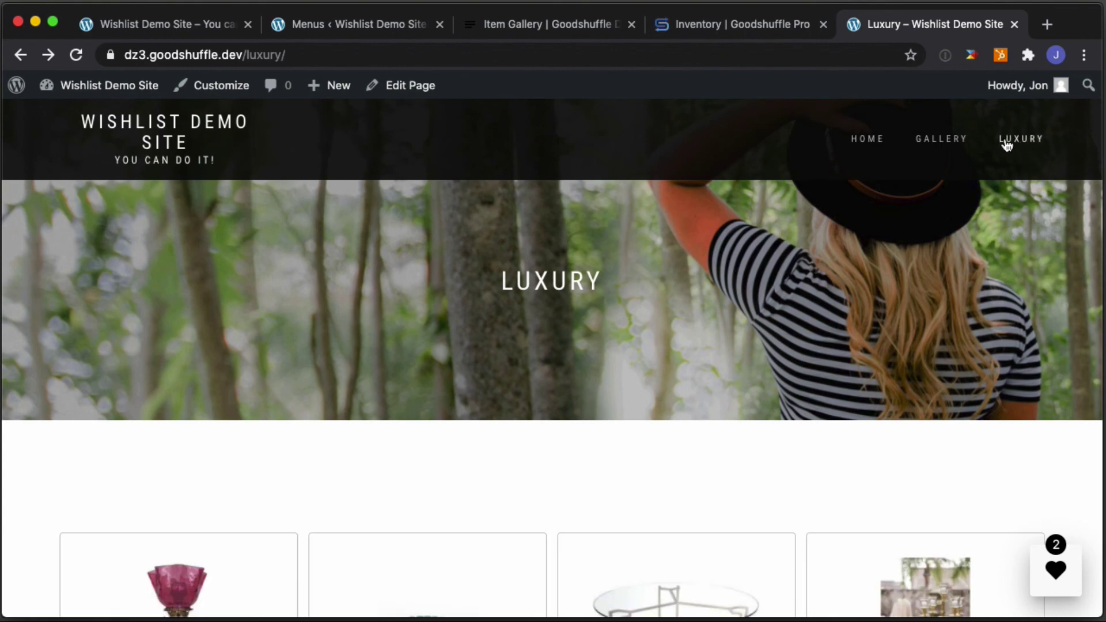
pyautogui.scroll(-2, 934, 348)
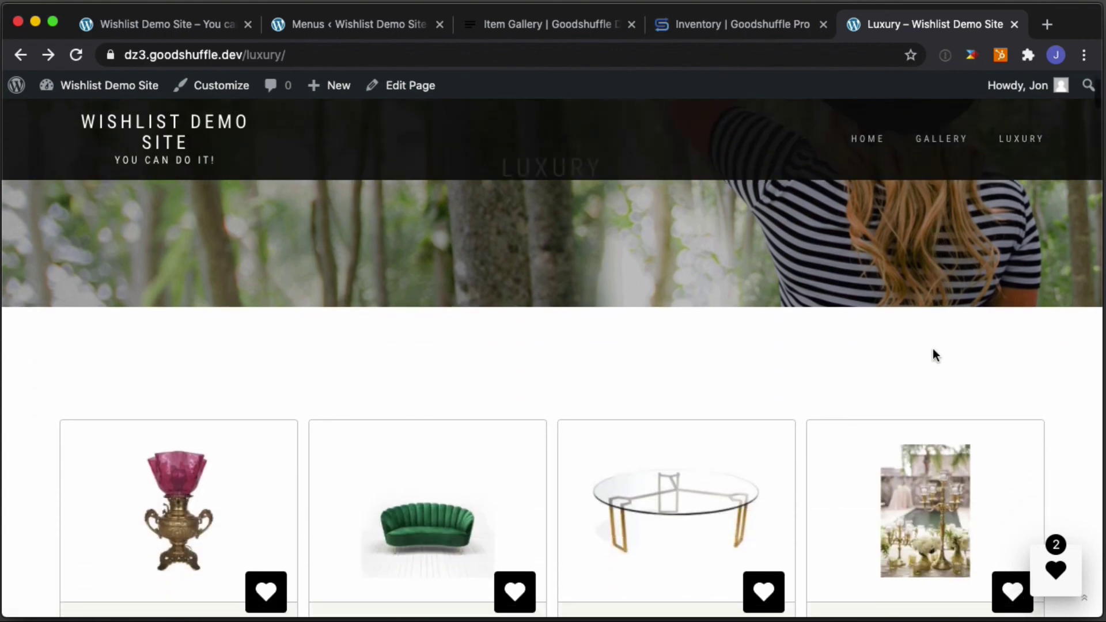
pyautogui.scroll(-3, 934, 347)
pyautogui.scroll(-1, 932, 348)
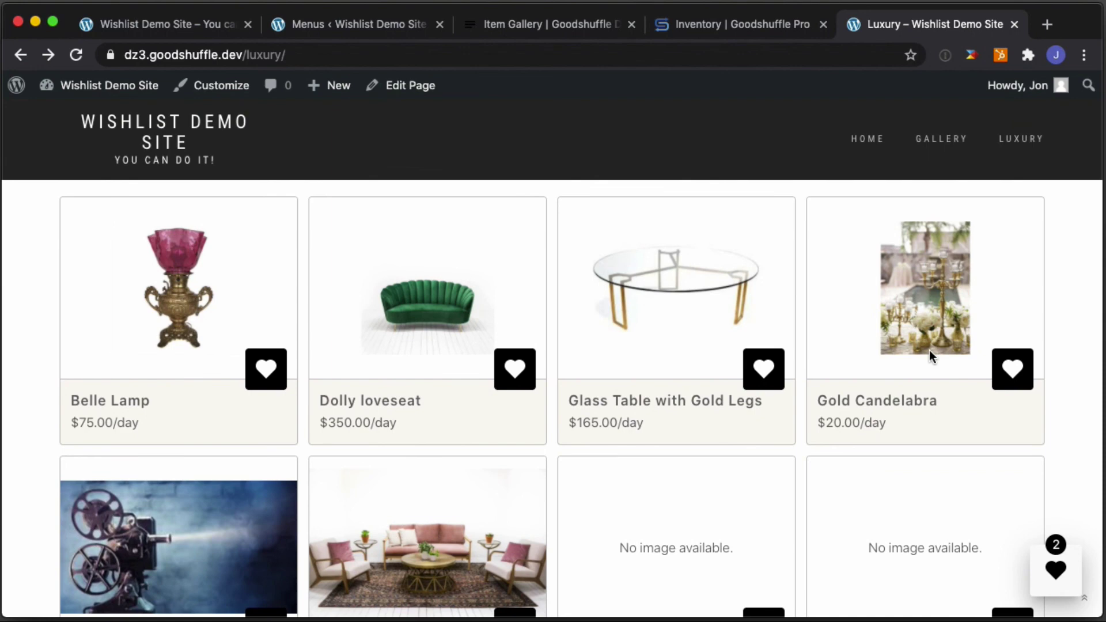
# Open the Item List web component page in the Goodshuffle Developer Docs
pyautogui.click(576, 24)
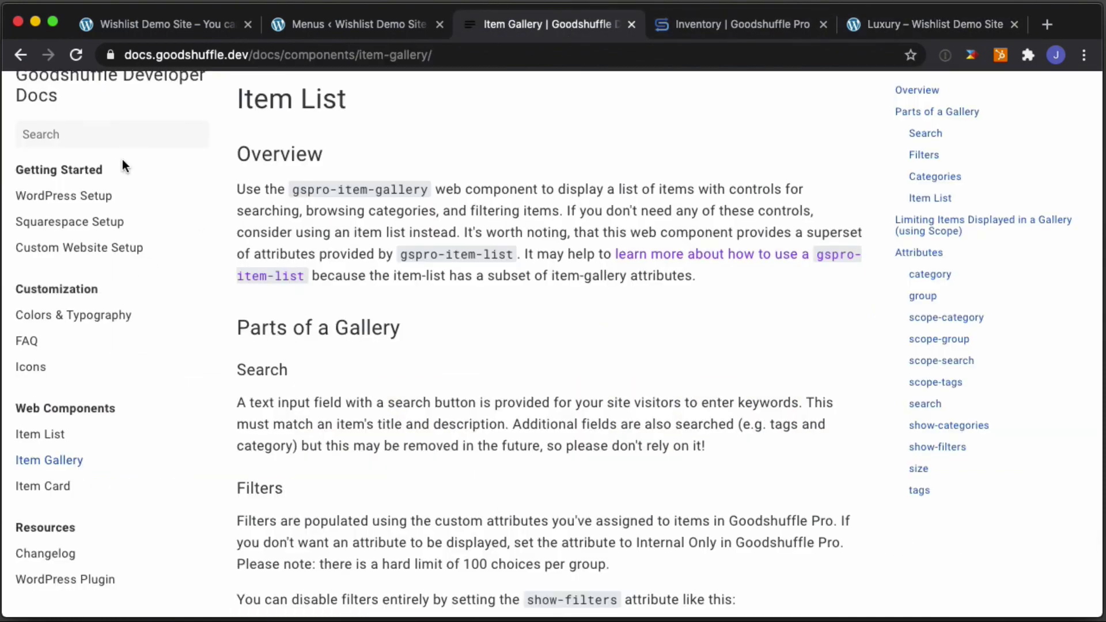
pyautogui.click(60, 436)
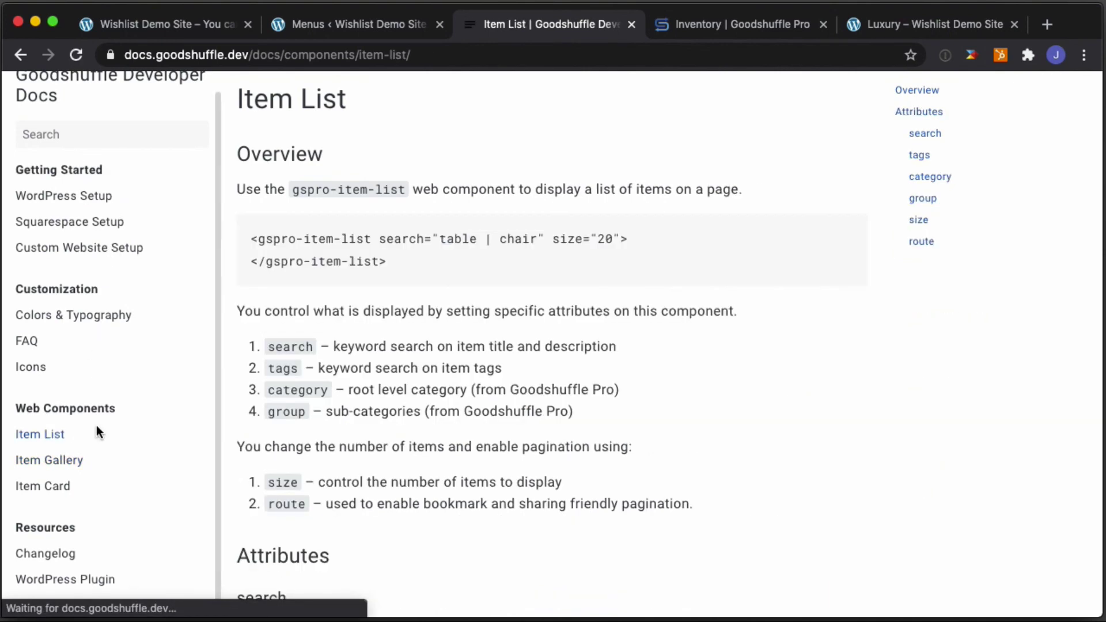